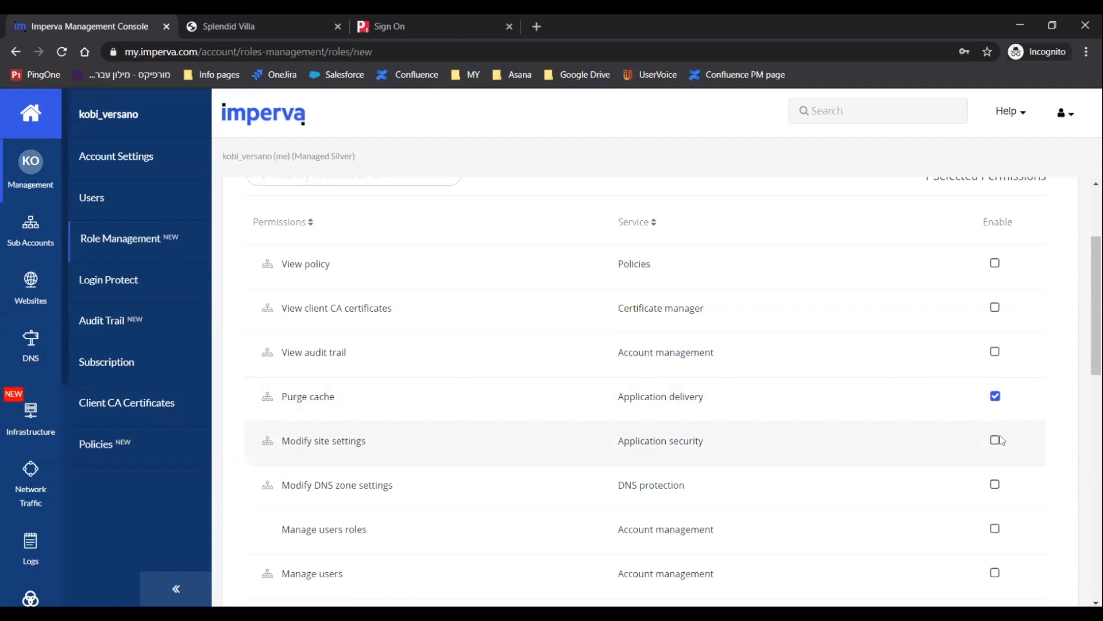
Enable the Modify site settings permission for the new role and save the role.
click(997, 441)
scroll(499, 411, down, 3)
scroll(499, 411, down, 10)
click(259, 592)
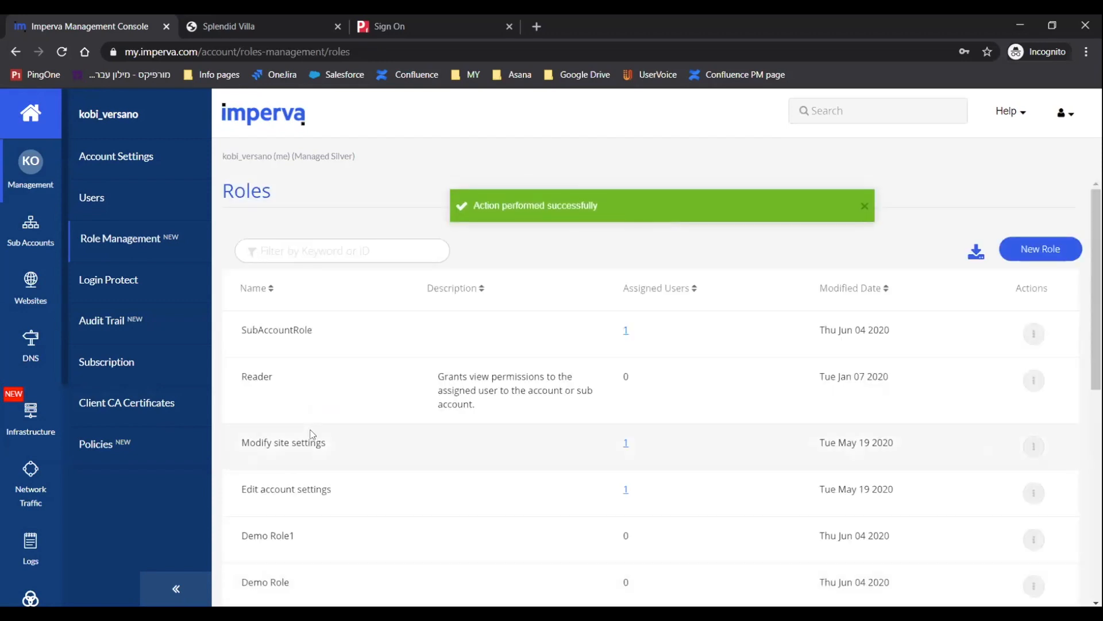
Open the account's user list and select Test User to show its settings.
scroll(519, 450, down, 2)
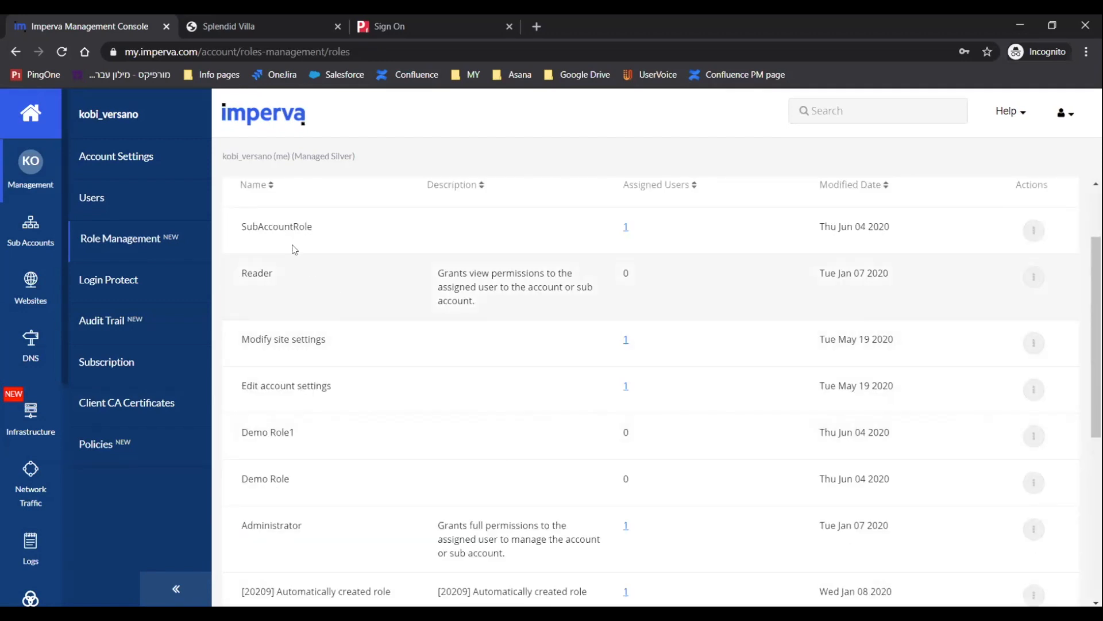
click(107, 199)
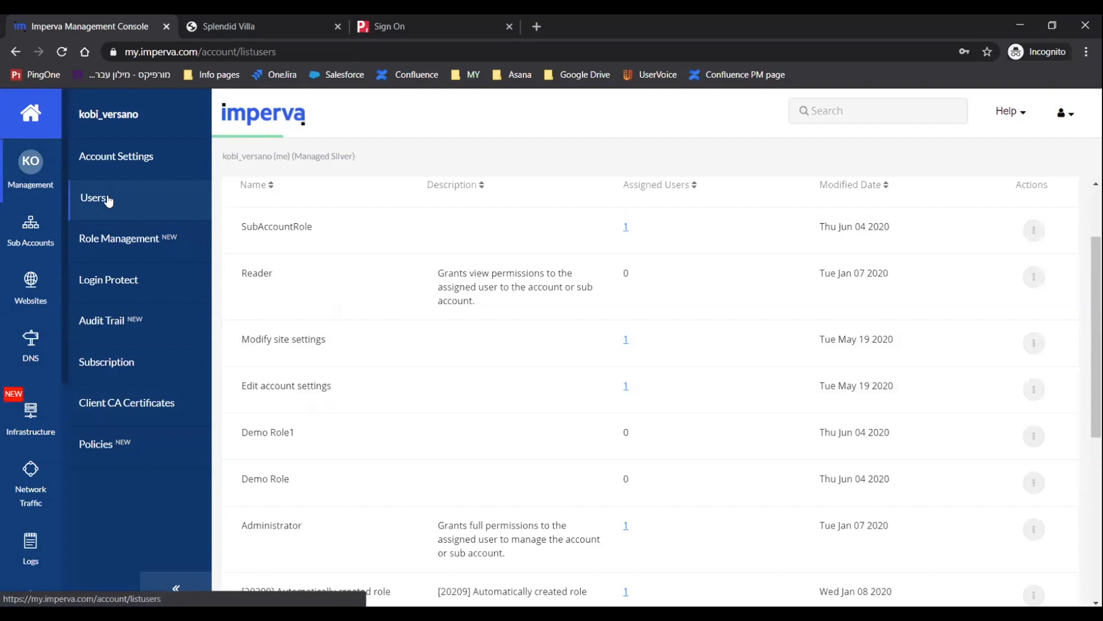
scroll(291, 379, down, 2)
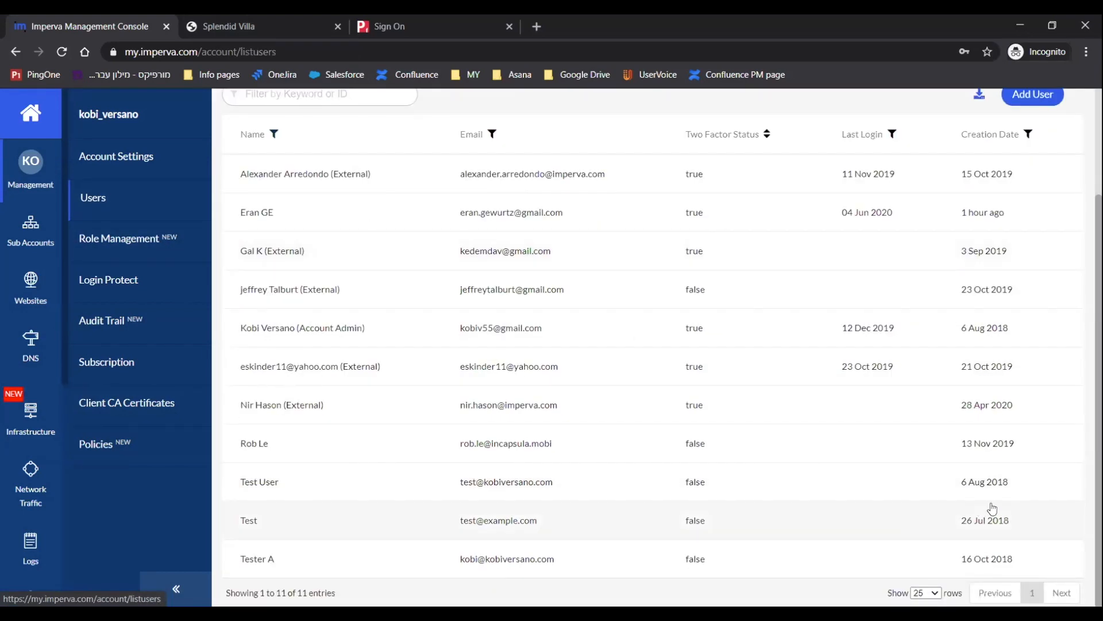
click(986, 483)
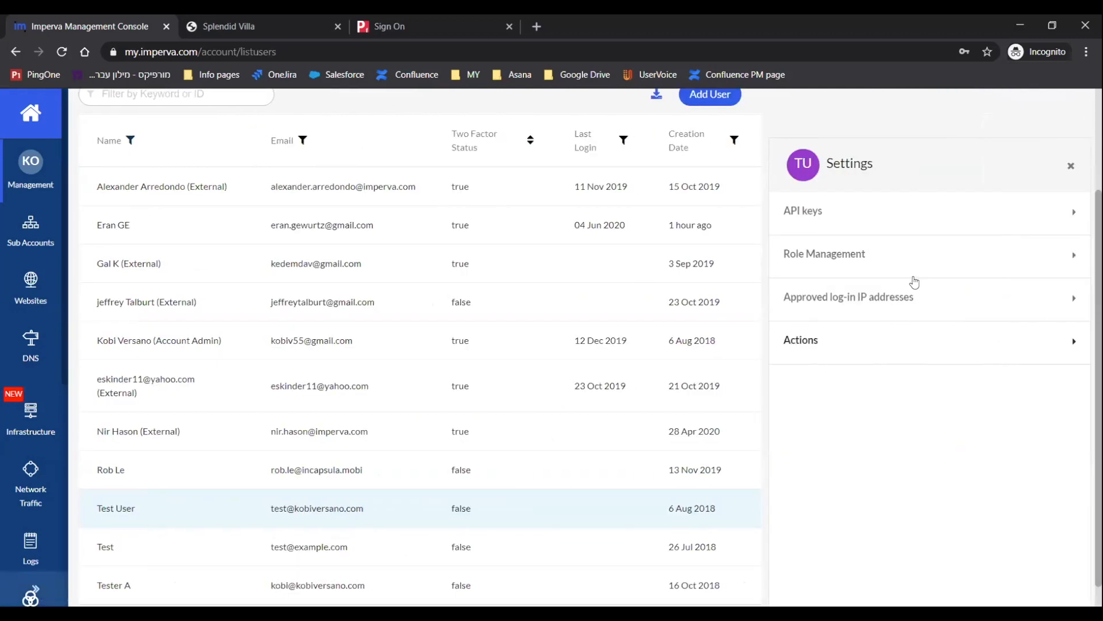
Open Test User's role management and view the permissions of its SubAccountRole.
click(874, 254)
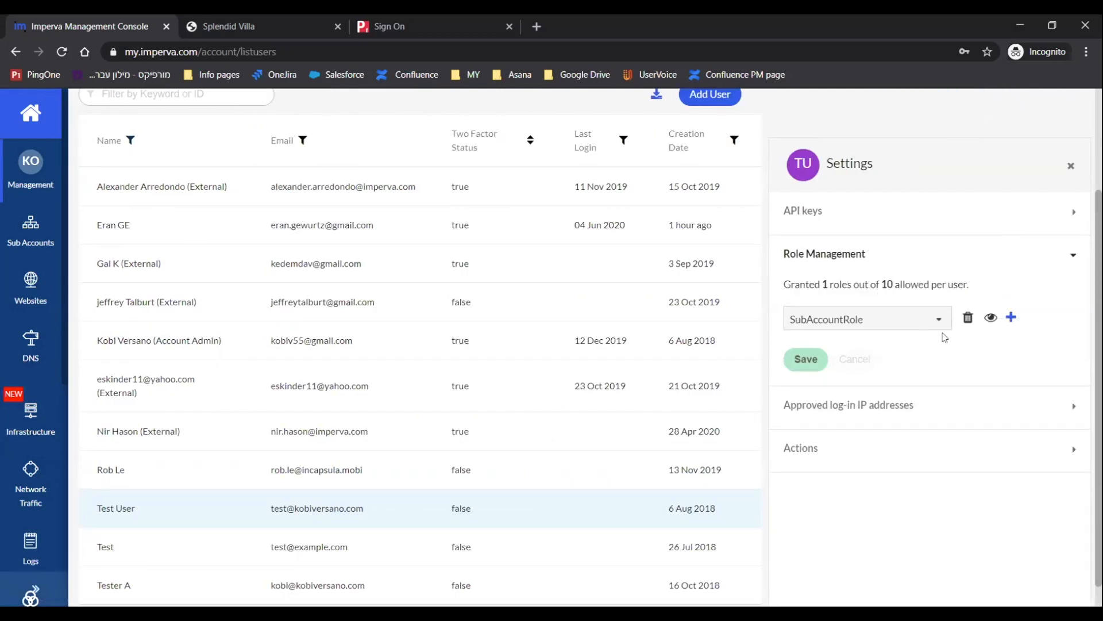
click(1001, 317)
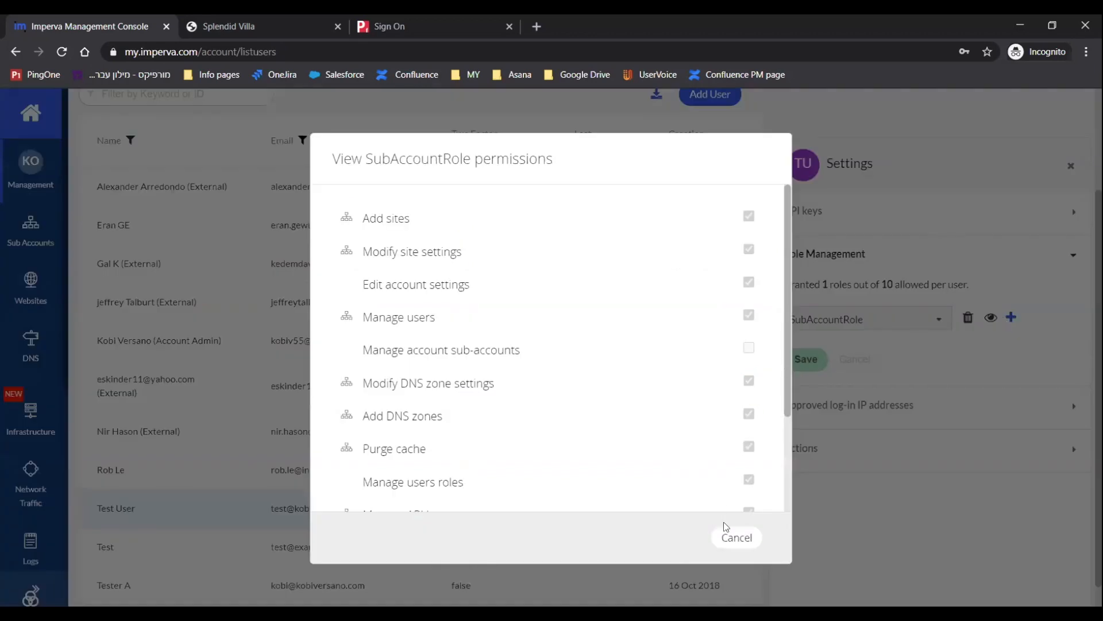
click(734, 536)
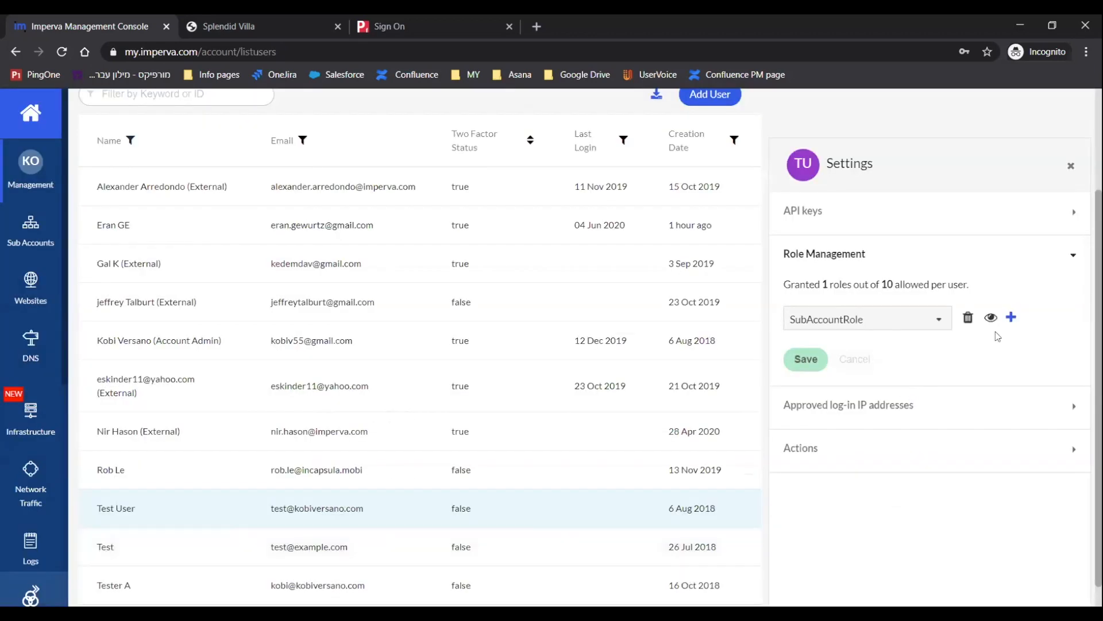
click(1011, 318)
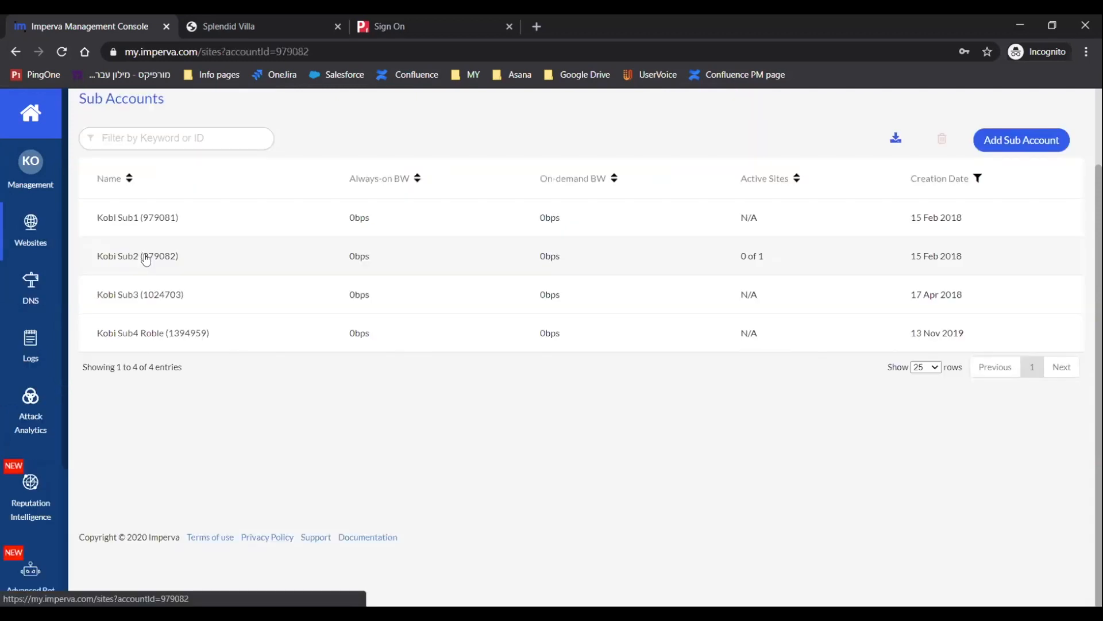
Open the Users page of the Kobi Sub2 sub account.
click(143, 254)
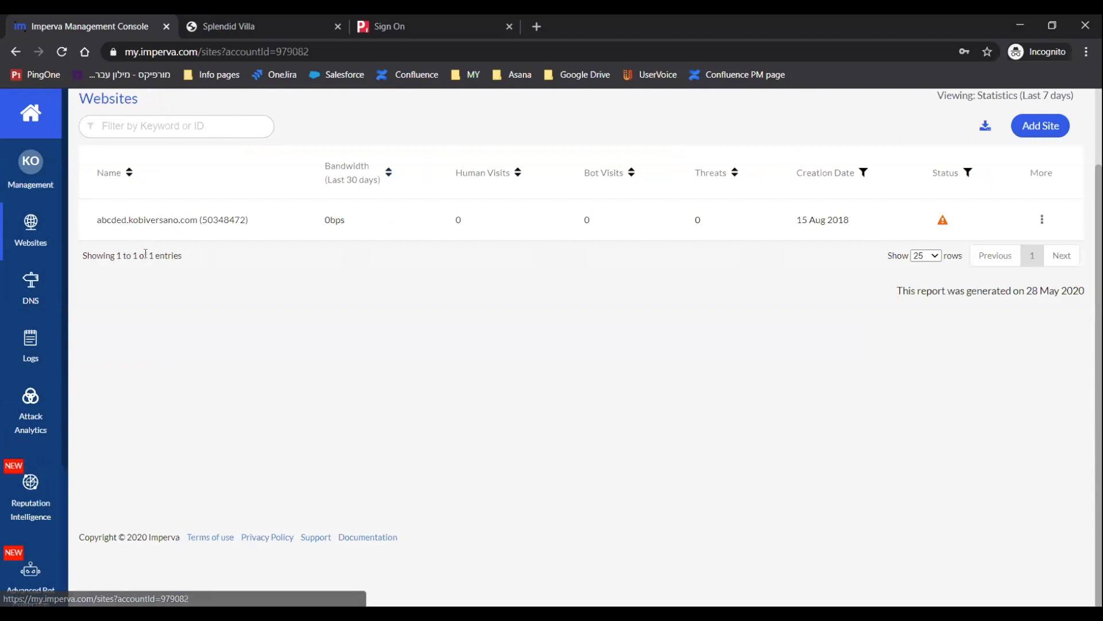
click(172, 221)
click(297, 161)
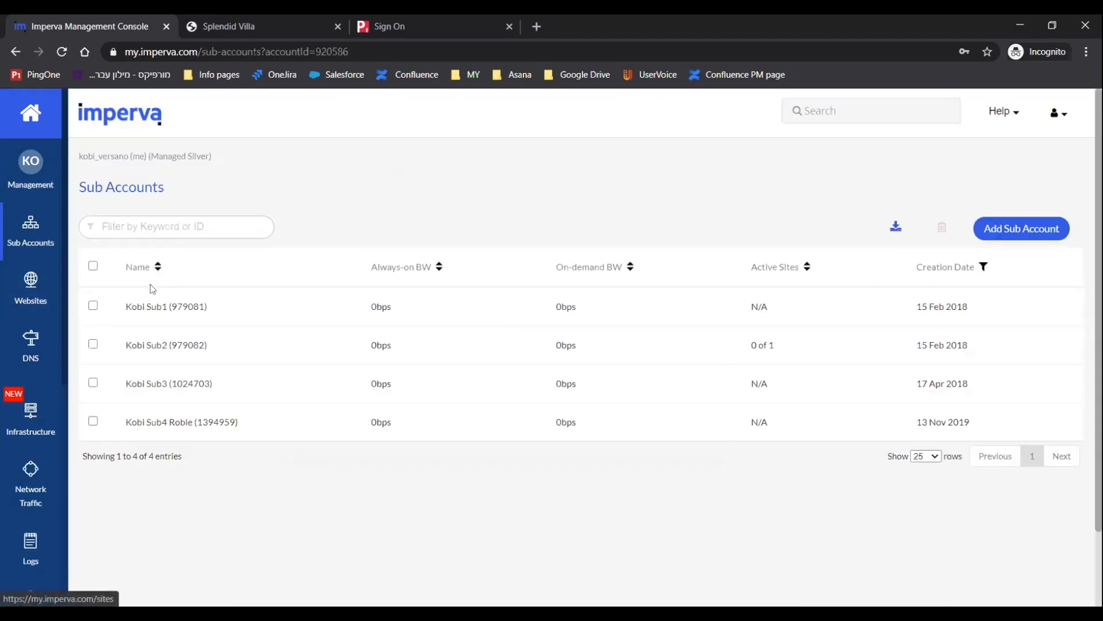
click(153, 344)
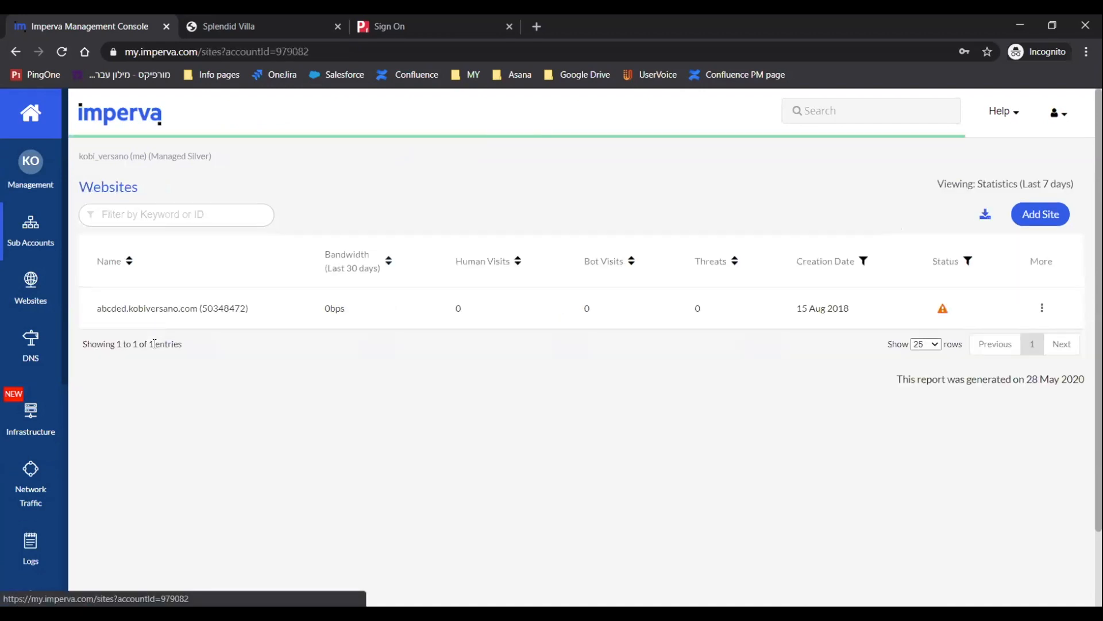
click(30, 175)
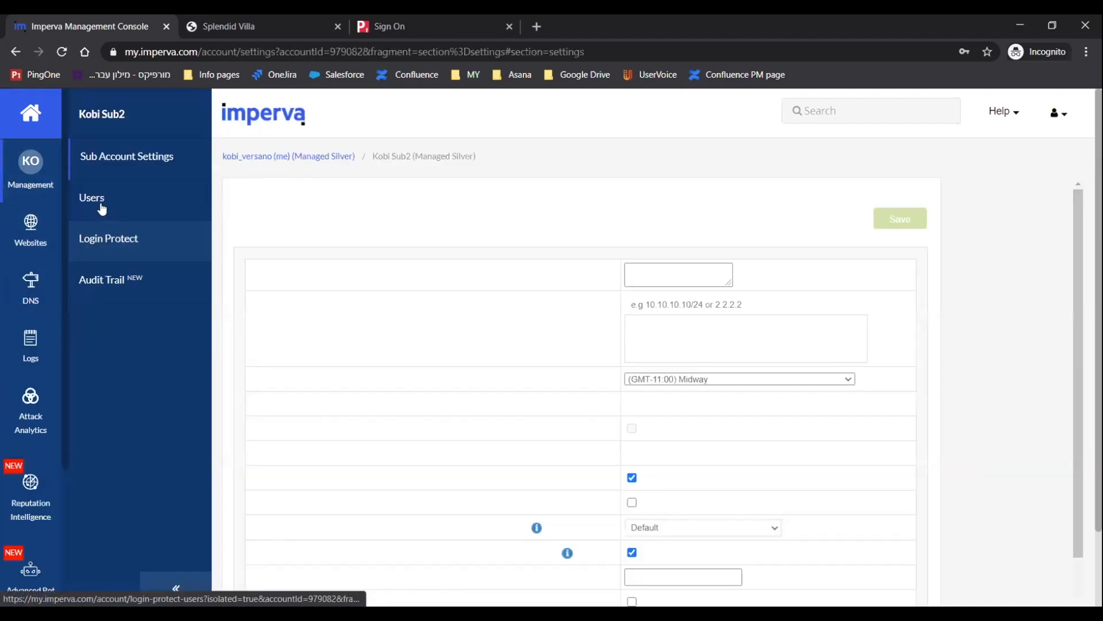
click(96, 197)
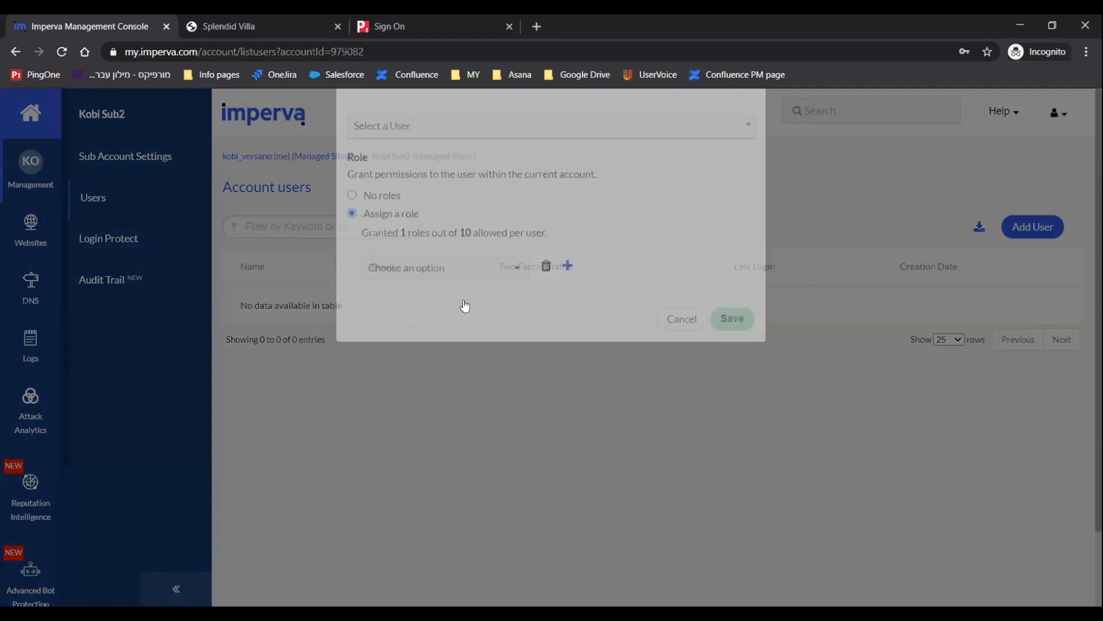
Add Test User to the Kobi Sub2 sub account with the Demo Role1 role and save.
click(400, 174)
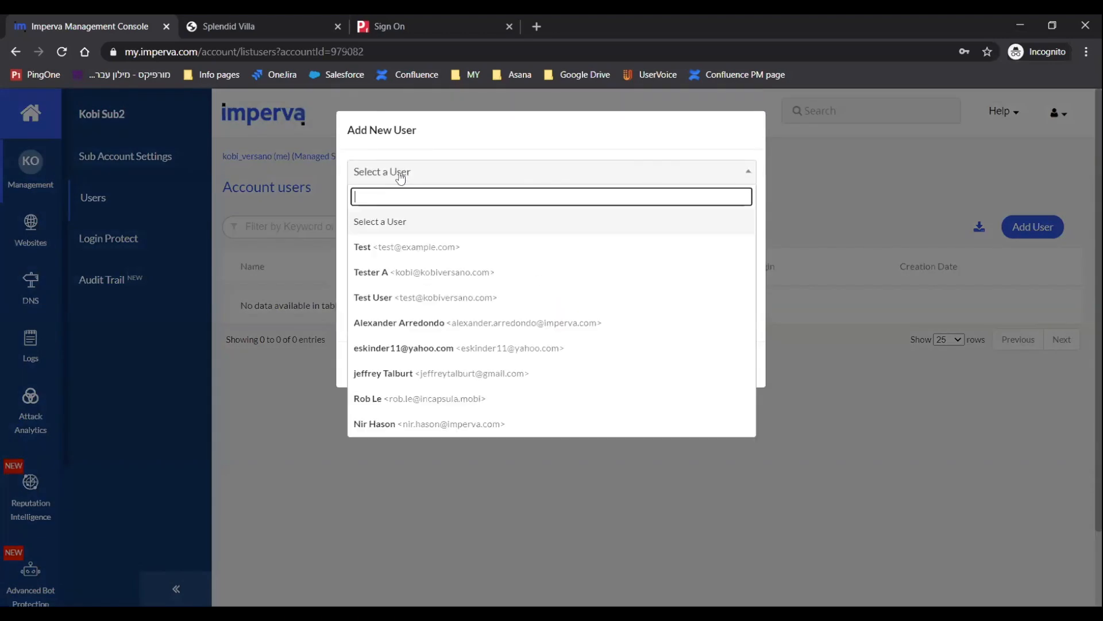
click(383, 299)
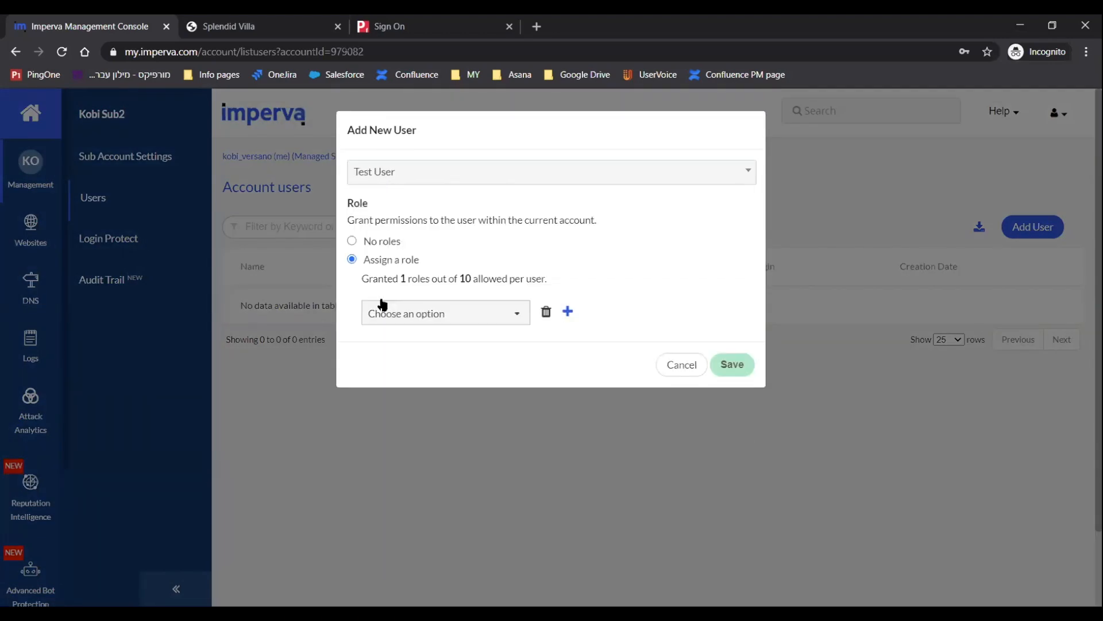
click(412, 316)
scroll(409, 428, down, 5)
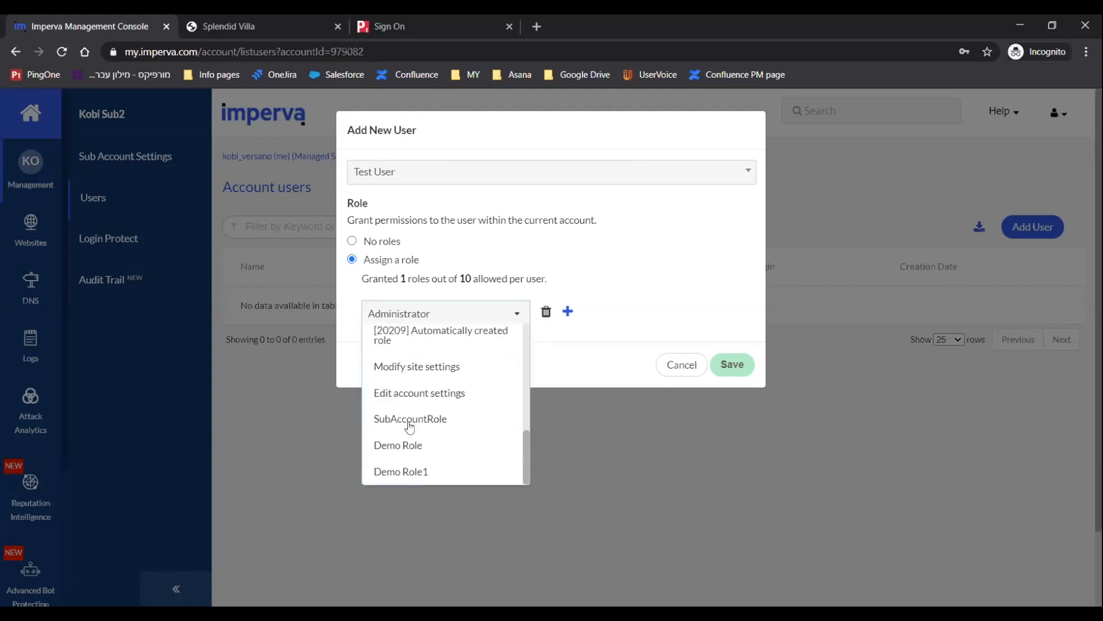
click(404, 471)
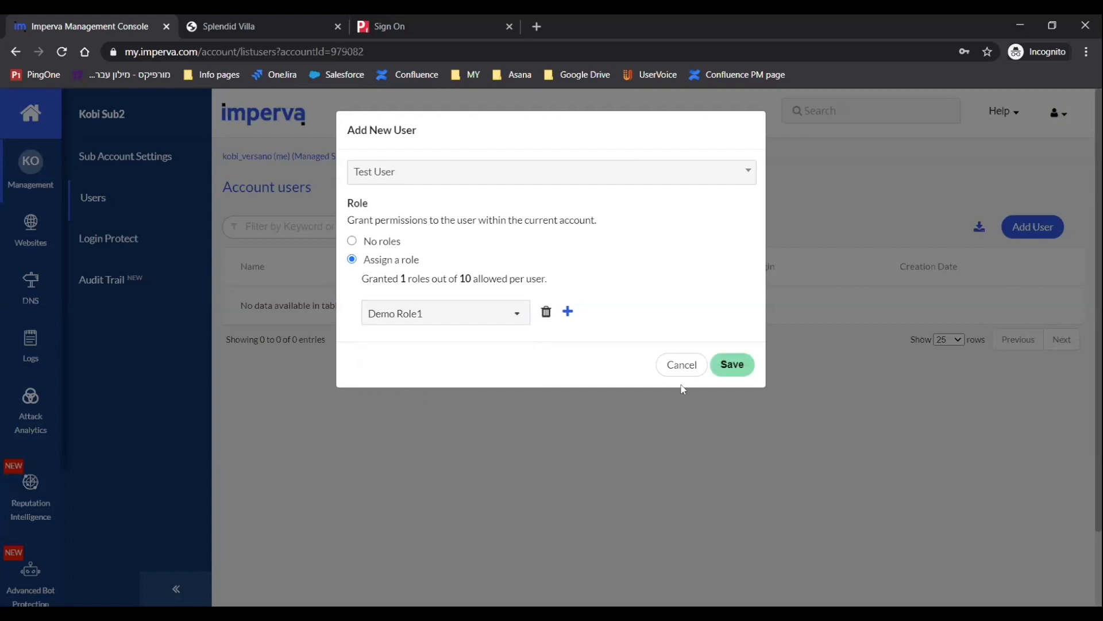
click(727, 366)
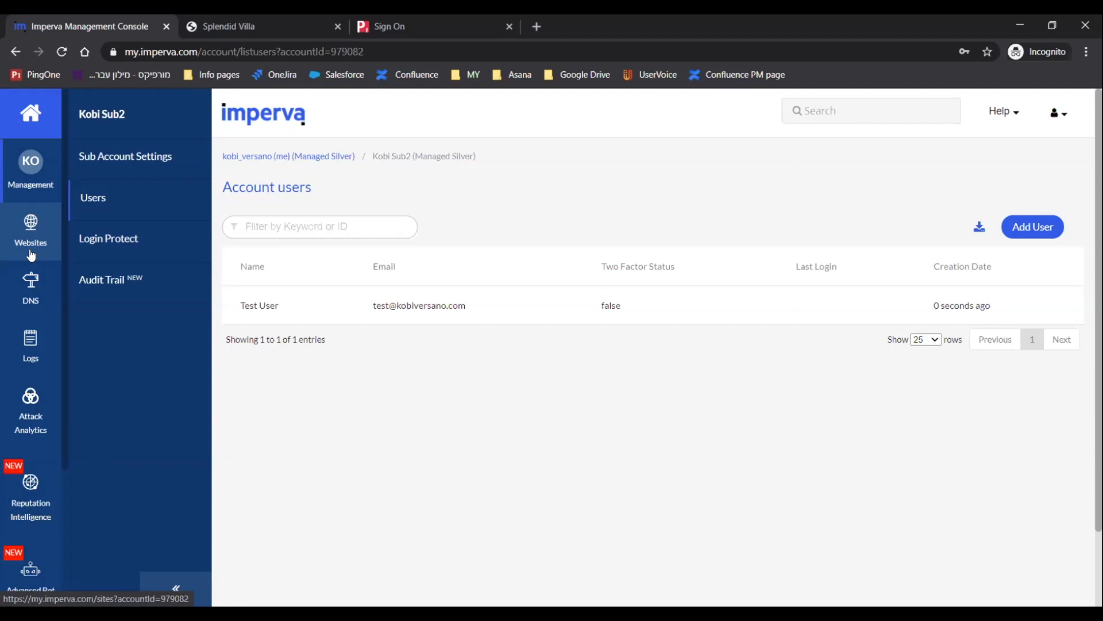
Return to the parent account's Policies and start a new policy named Demo Policy.
click(267, 160)
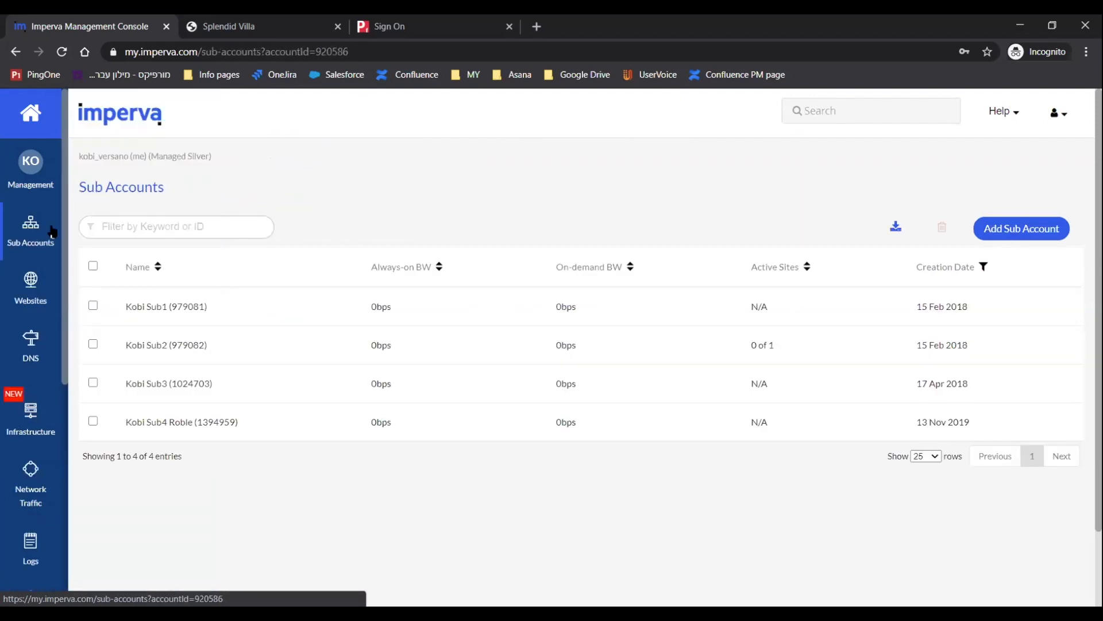
click(37, 184)
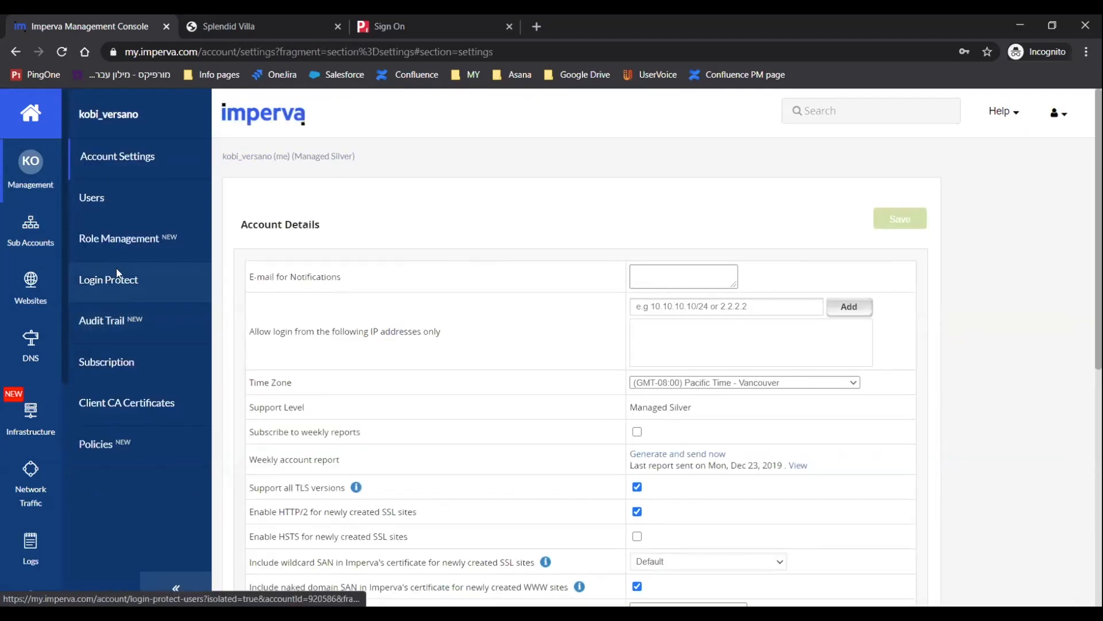
click(104, 444)
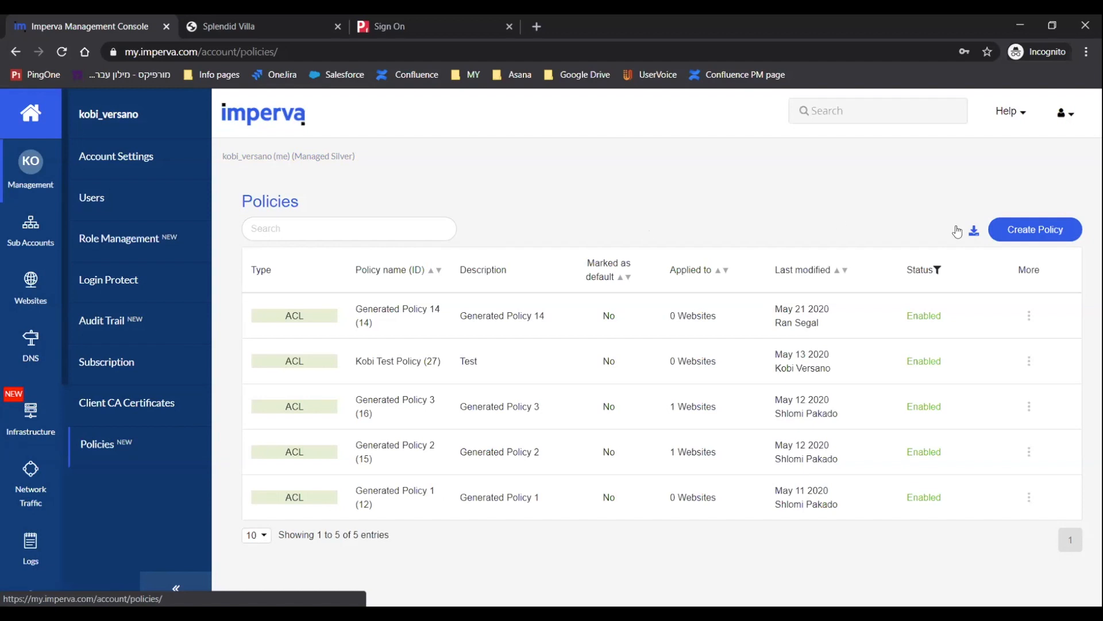
click(1010, 231)
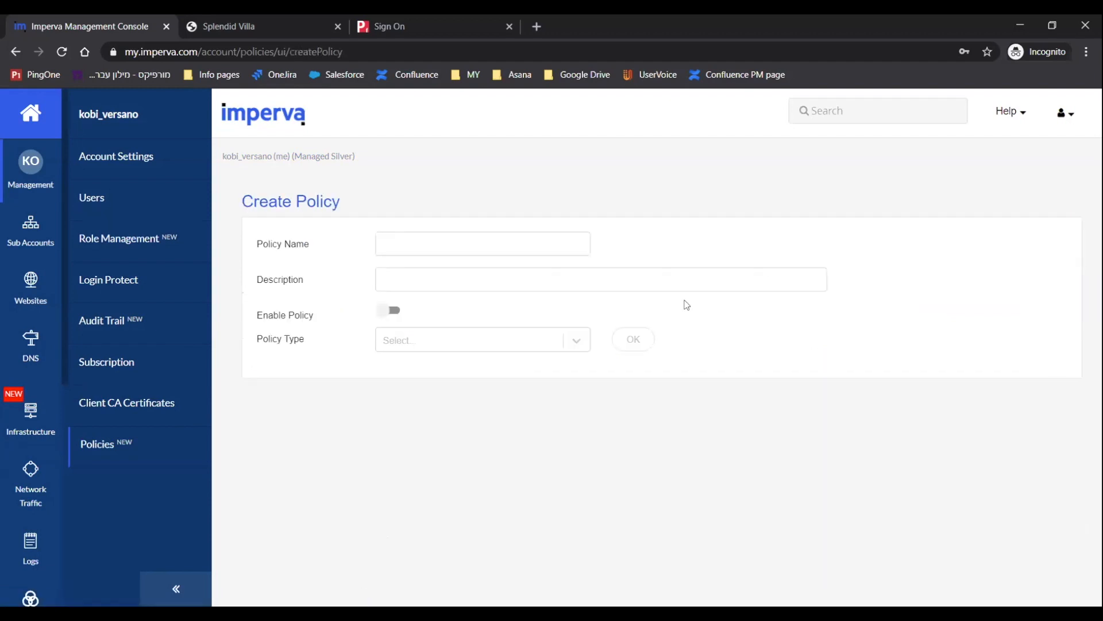
click(428, 241)
text(Demo Policy)
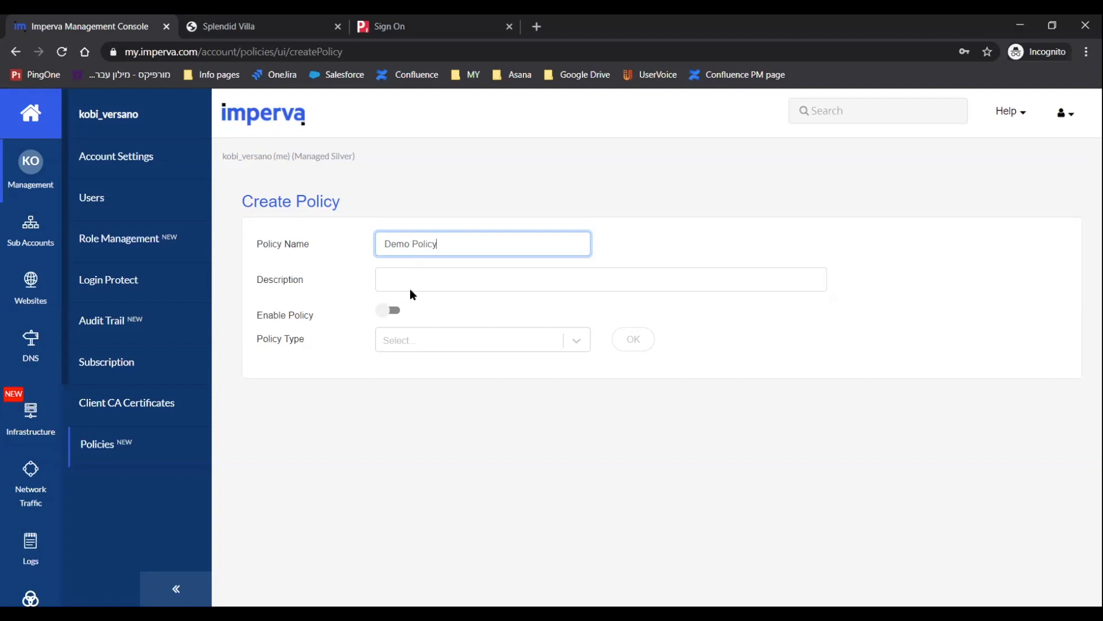
Enable the policy, set its type to ACL - Access control list, and confirm.
click(387, 314)
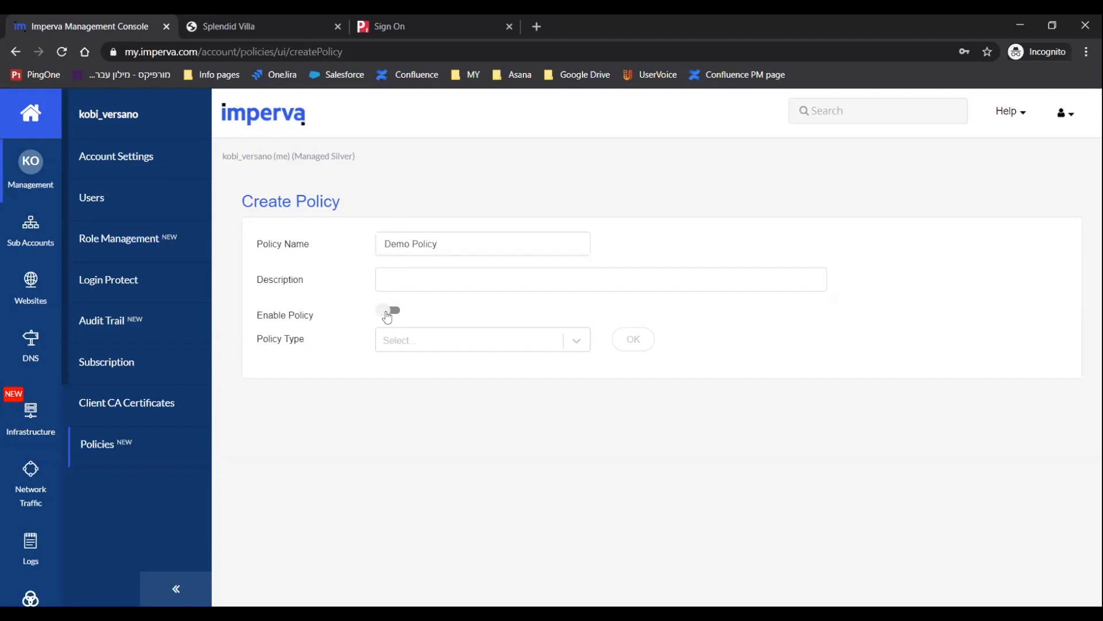
click(408, 339)
click(402, 374)
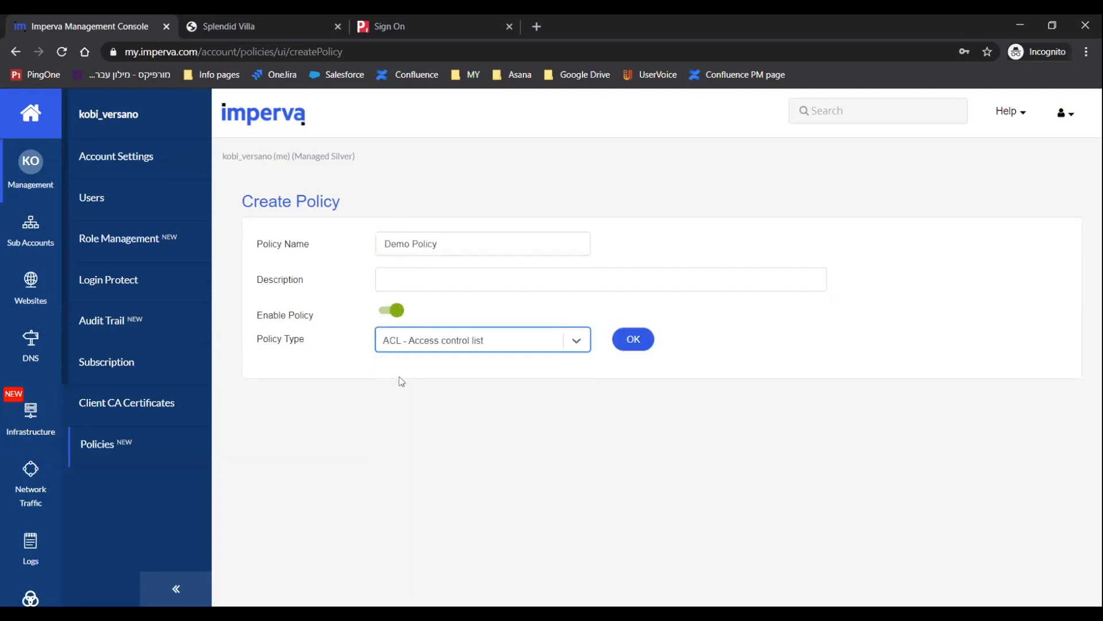
click(632, 340)
Add Africa to the policy's blocked countries.
scroll(484, 390, down, 3)
scroll(484, 390, up, 1)
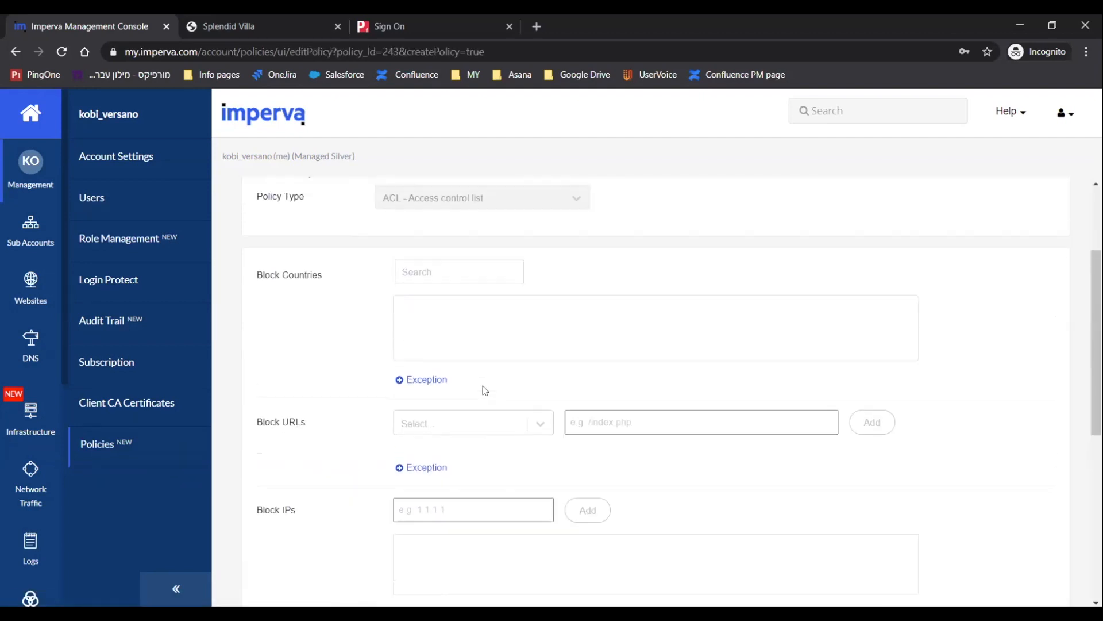
scroll(483, 389, down, 1)
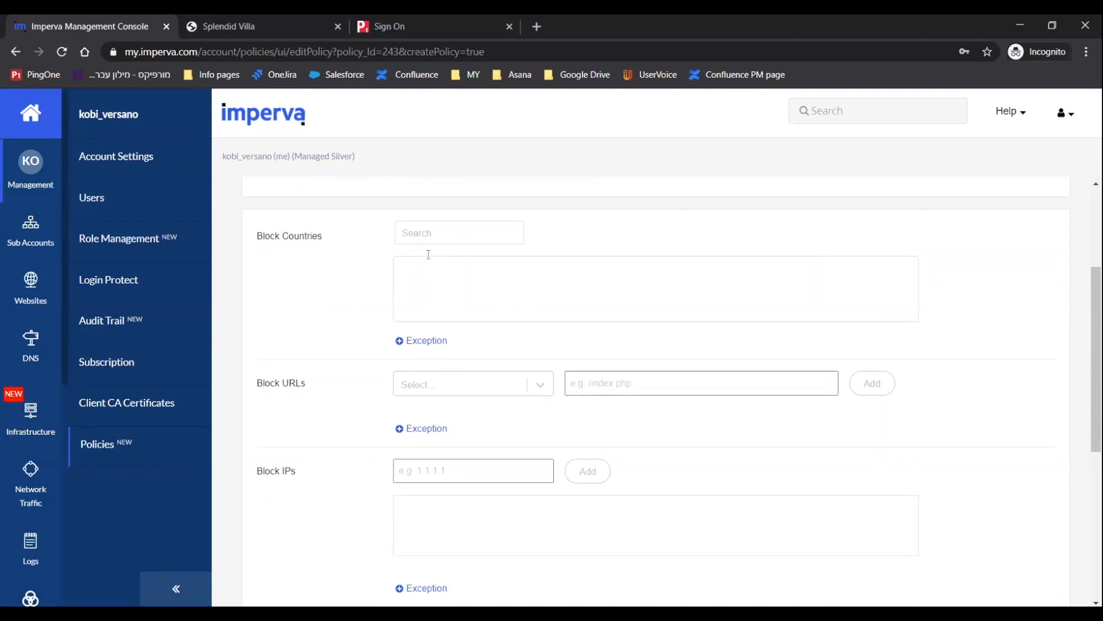
click(419, 235)
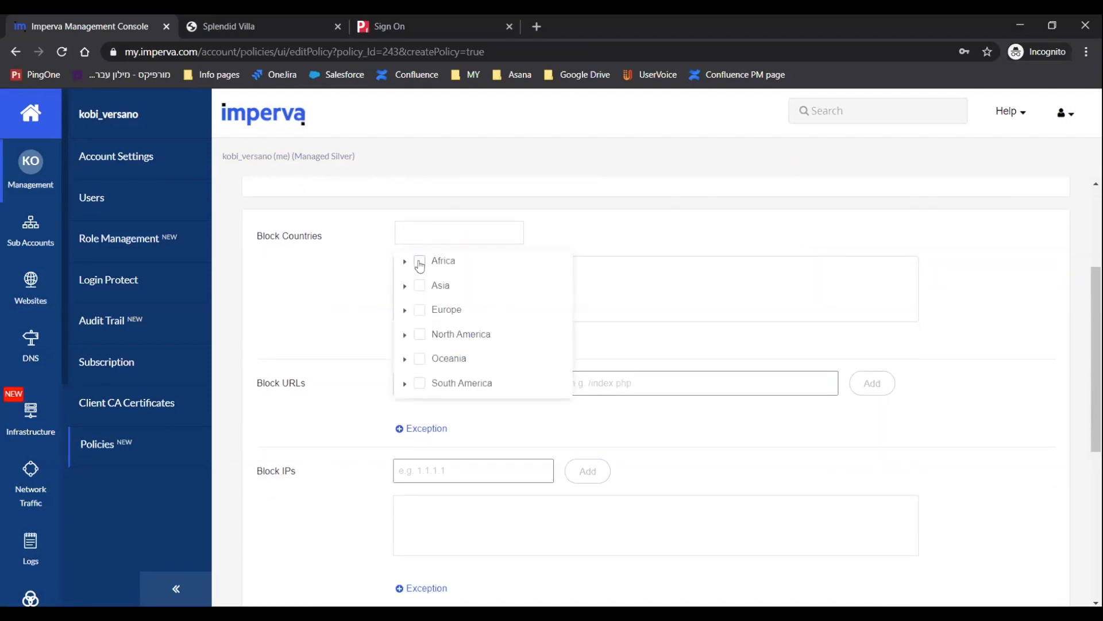
click(419, 263)
click(298, 327)
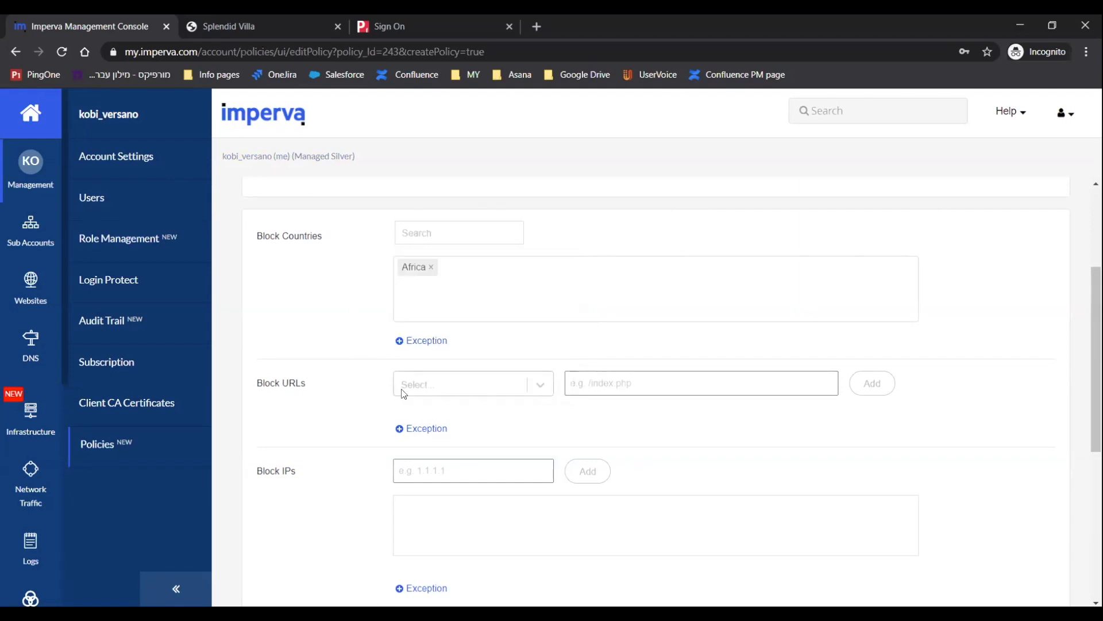
Add an exception to the blocked countries allowing Egypt.
scroll(355, 457, down, 3)
scroll(355, 458, up, 1)
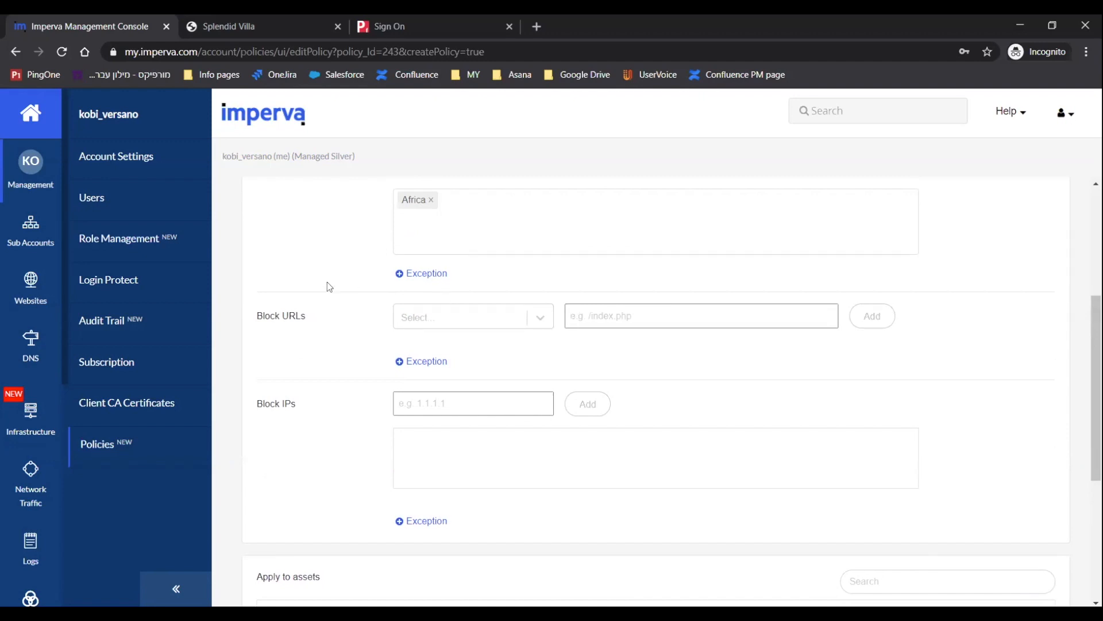
scroll(330, 279, up, 1)
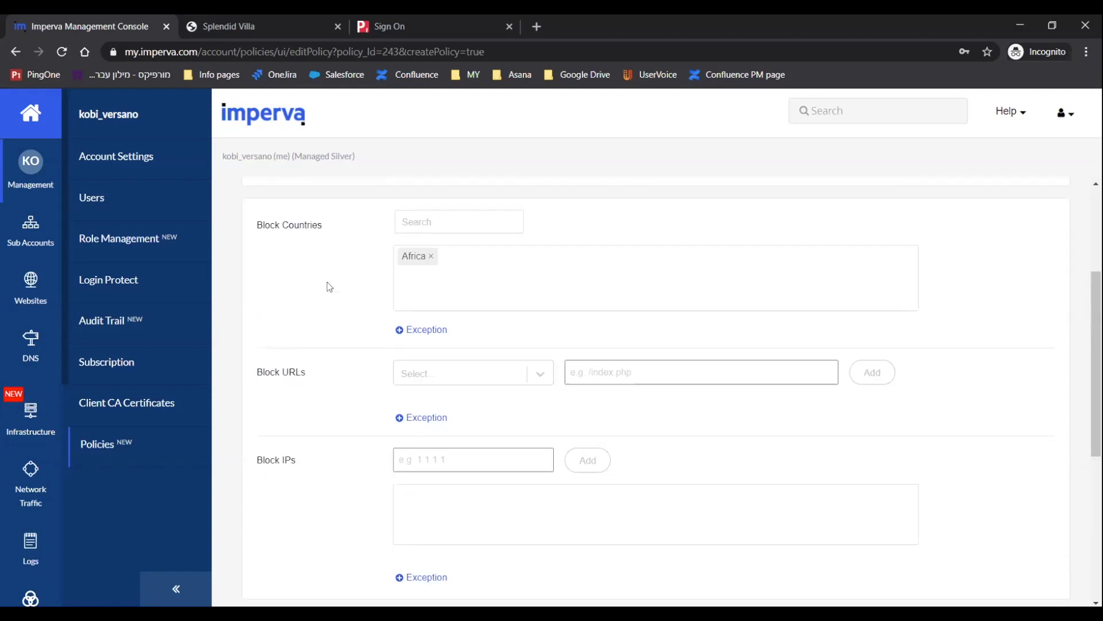
click(436, 331)
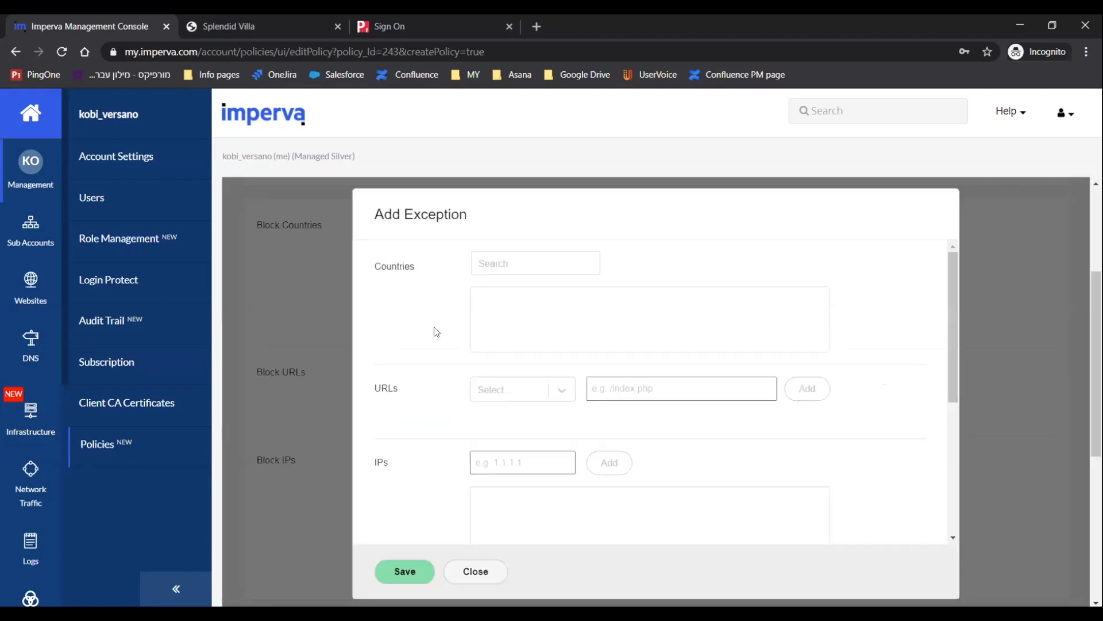
click(496, 269)
text(egyp)
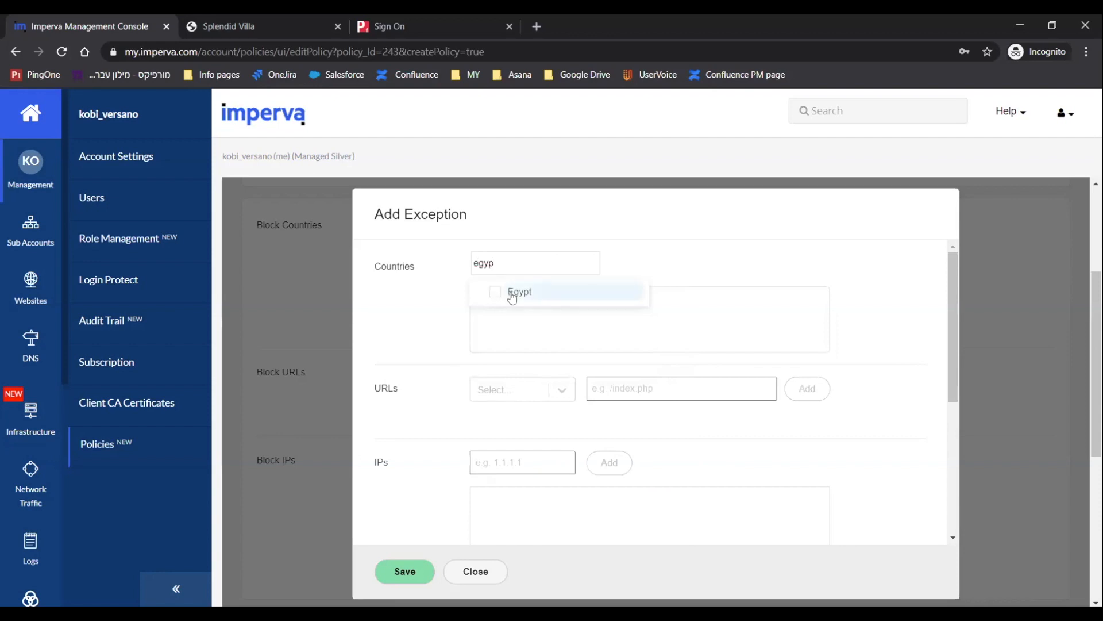
click(506, 292)
click(417, 312)
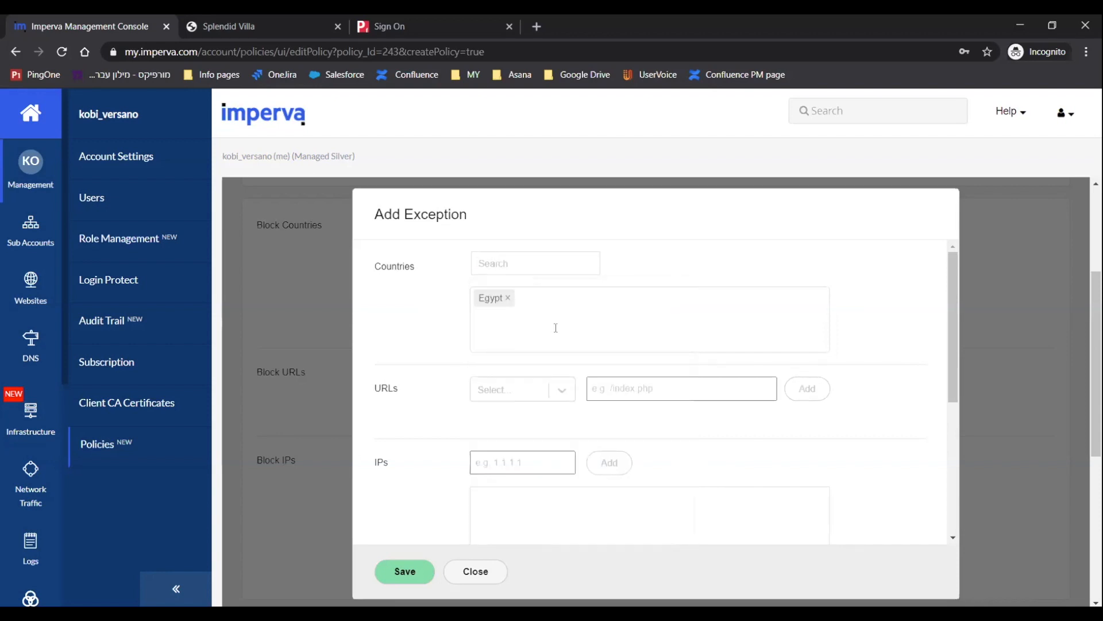
Apply the Egypt exception only to the abcded.kobiversano.com asset and save the exception.
scroll(418, 409, down, 5)
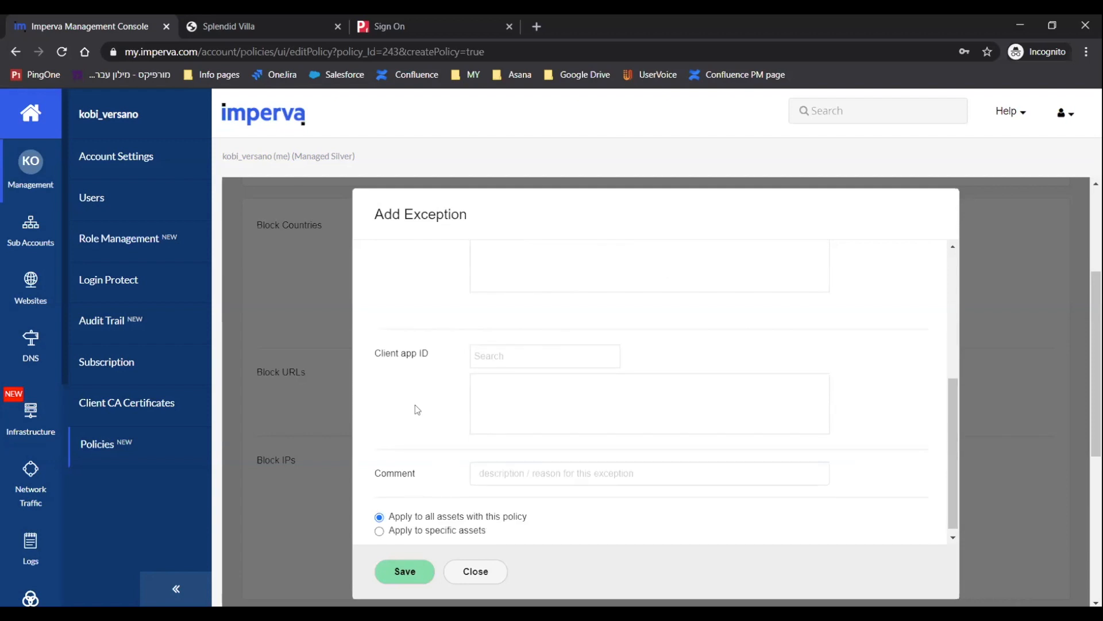
scroll(416, 409, down, 1)
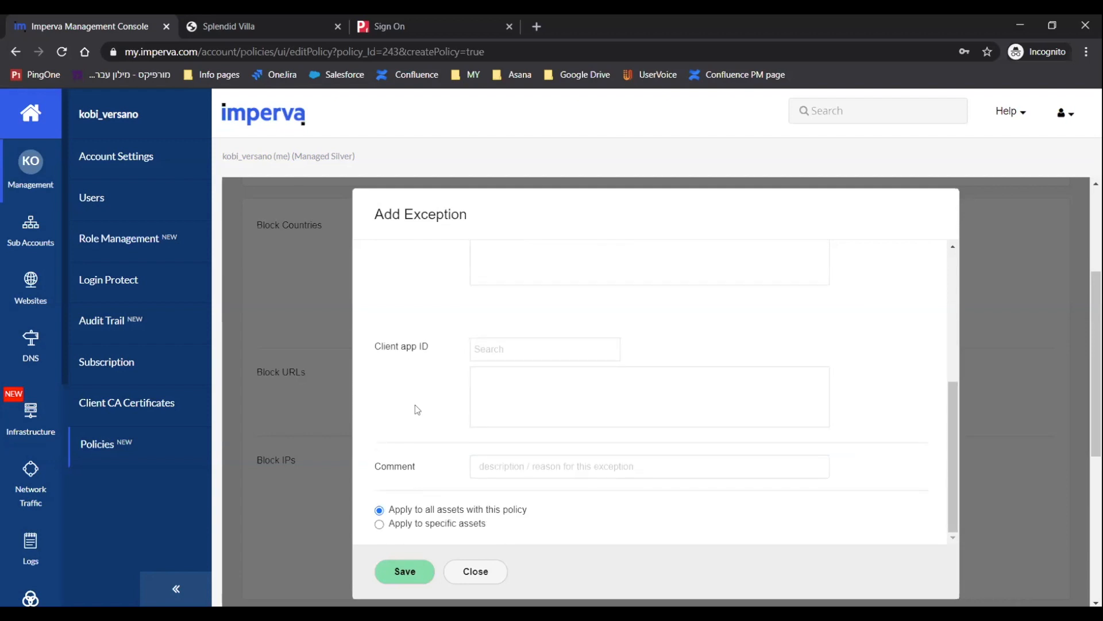
click(380, 524)
scroll(378, 520, down, 3)
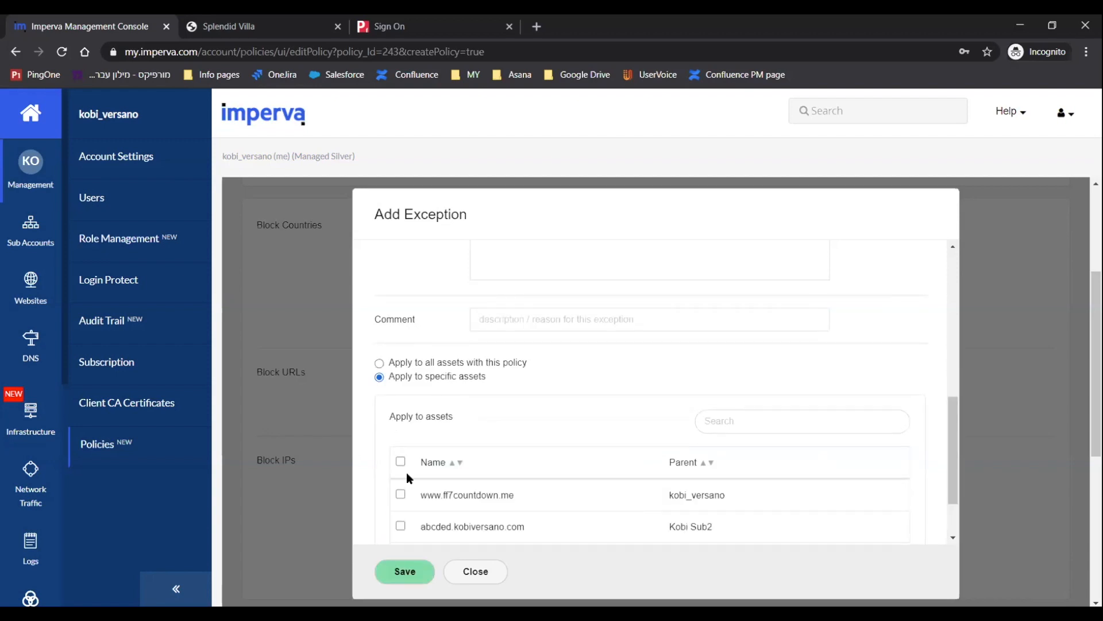
scroll(407, 471, down, 1)
click(401, 447)
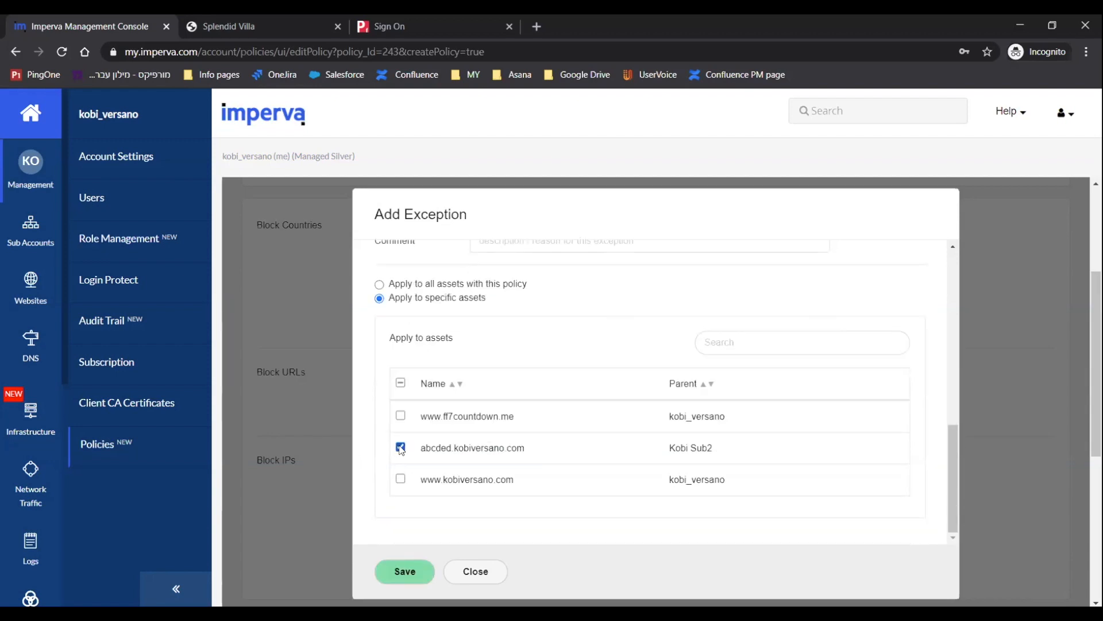
click(406, 573)
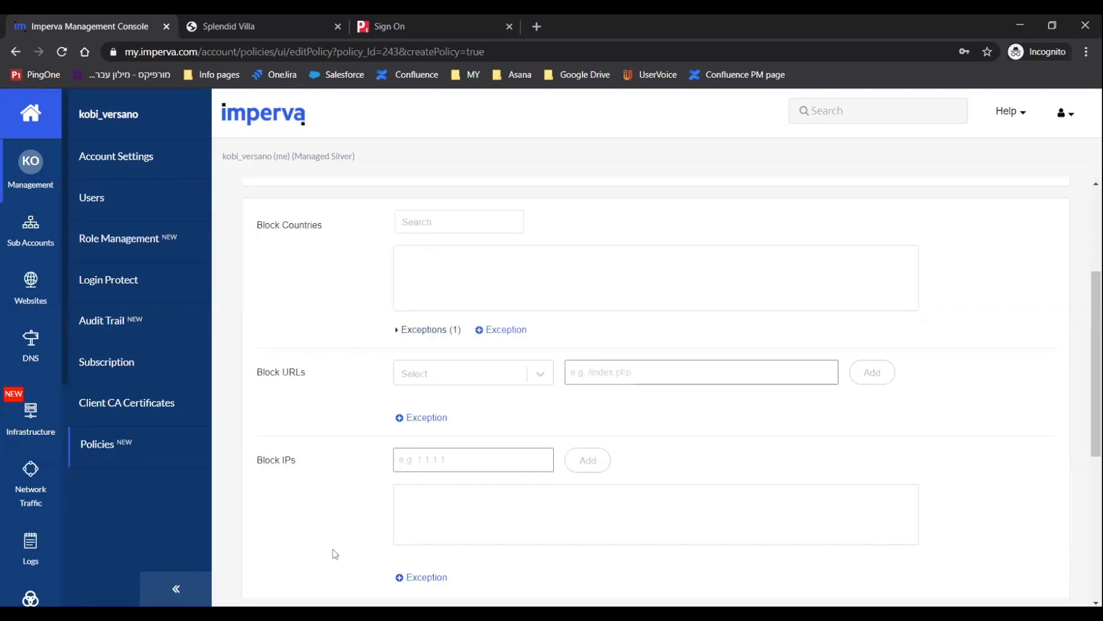
scroll(336, 553, down, 2)
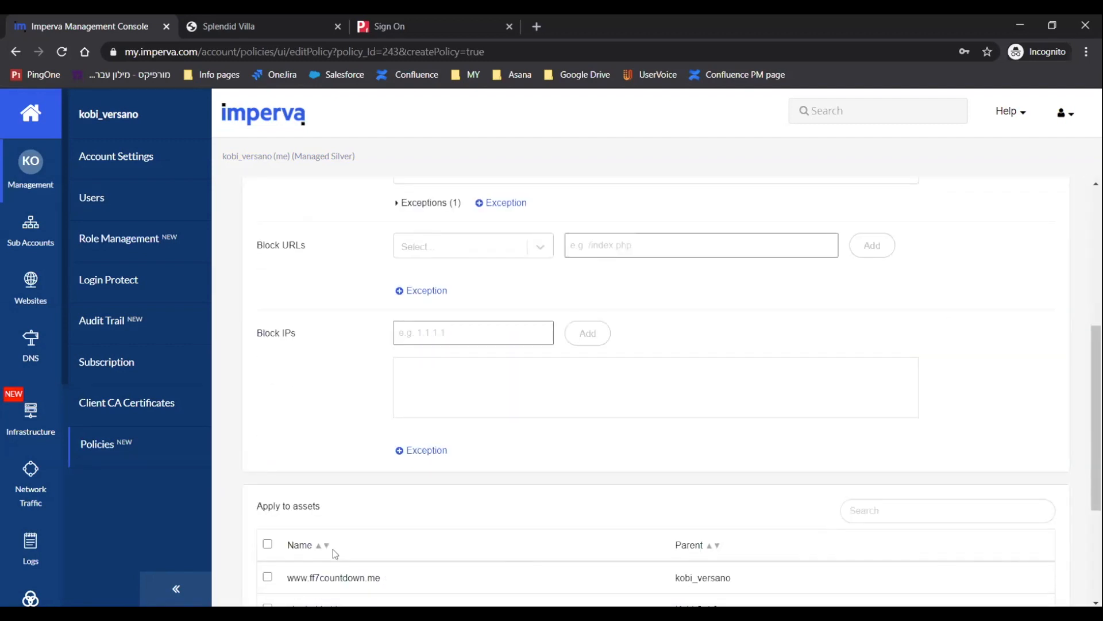
scroll(329, 460, up, 3)
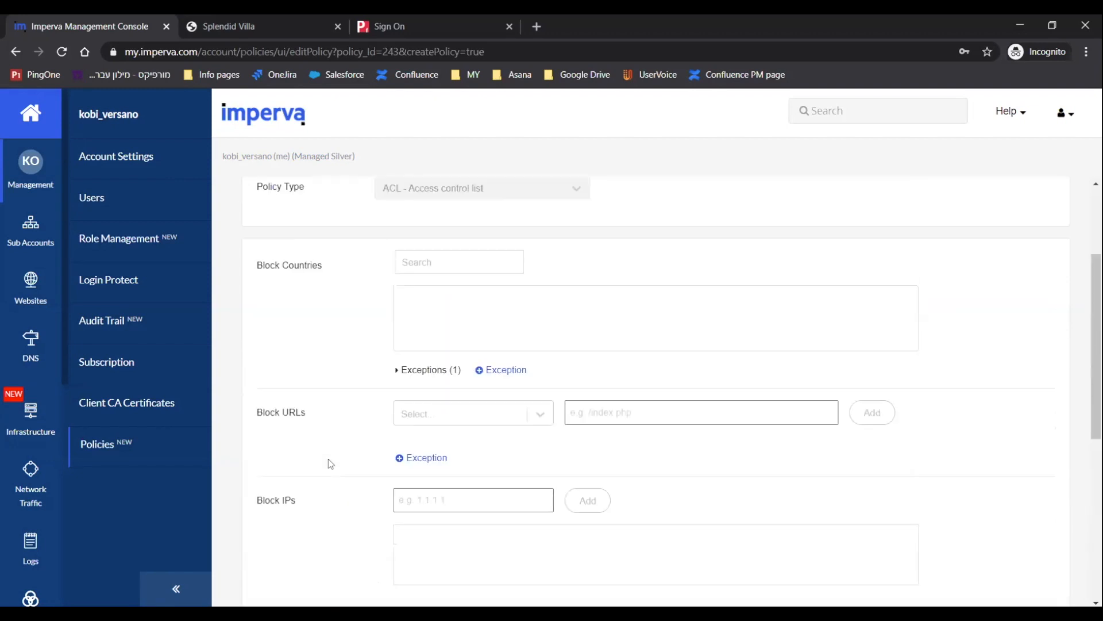
scroll(423, 263, down, 6)
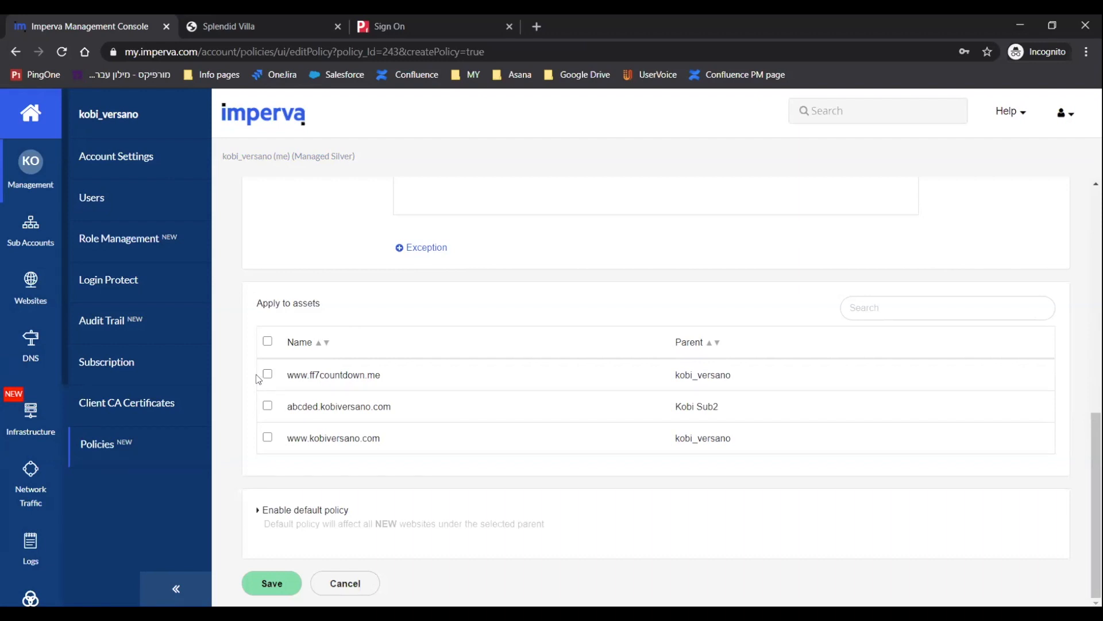
click(267, 375)
click(266, 407)
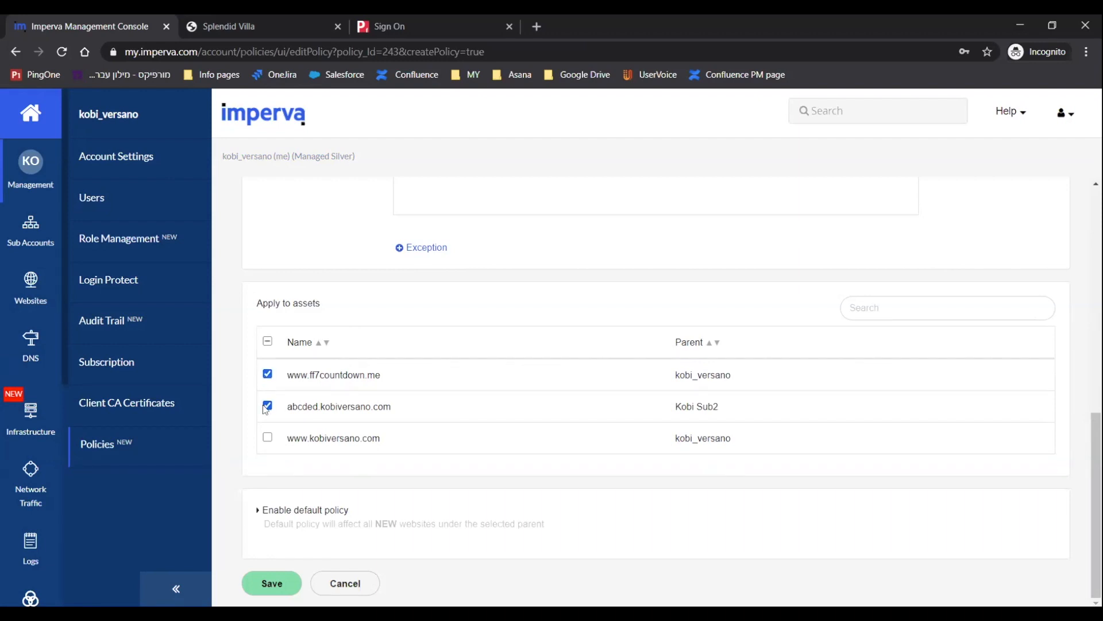
click(267, 436)
Enable the default policy for the Kobi Sub2 sub account and save the policy.
click(277, 511)
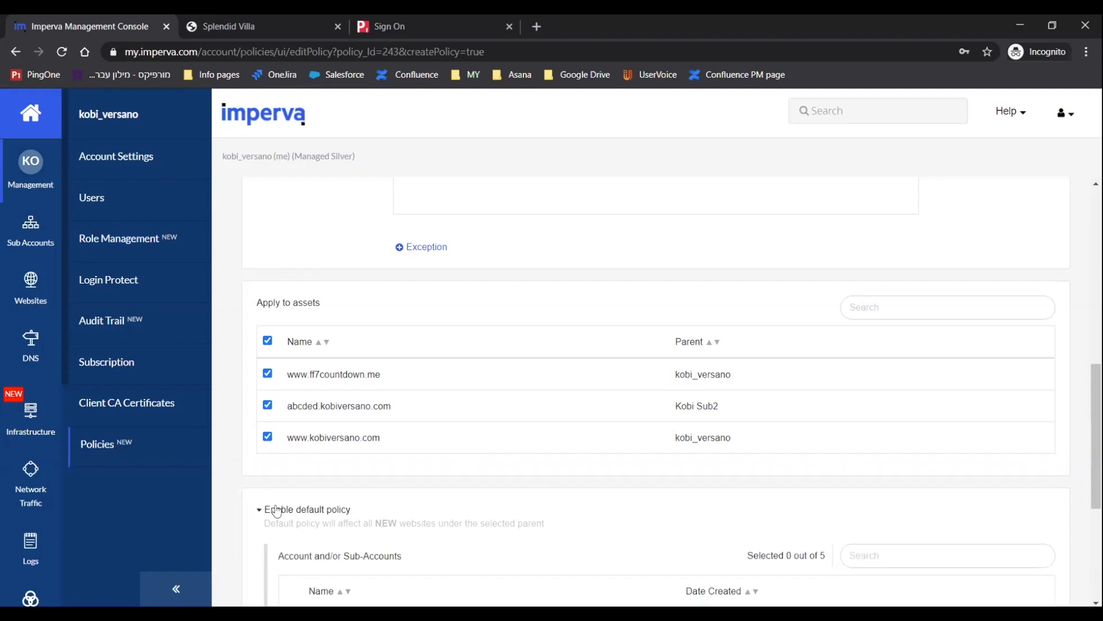
scroll(276, 511, down, 5)
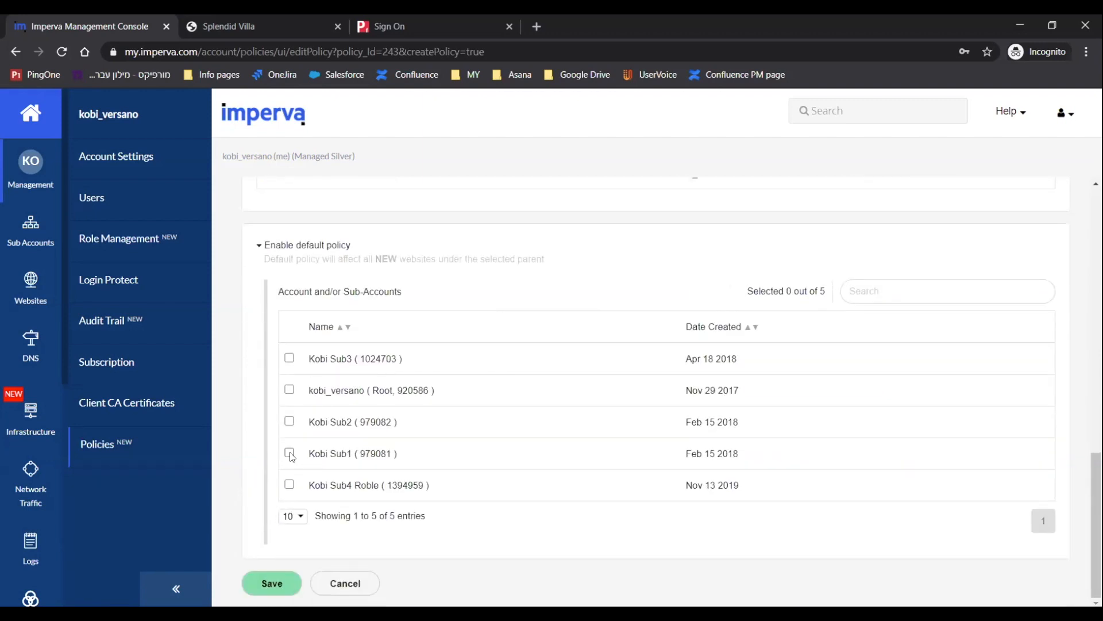
click(289, 423)
click(272, 583)
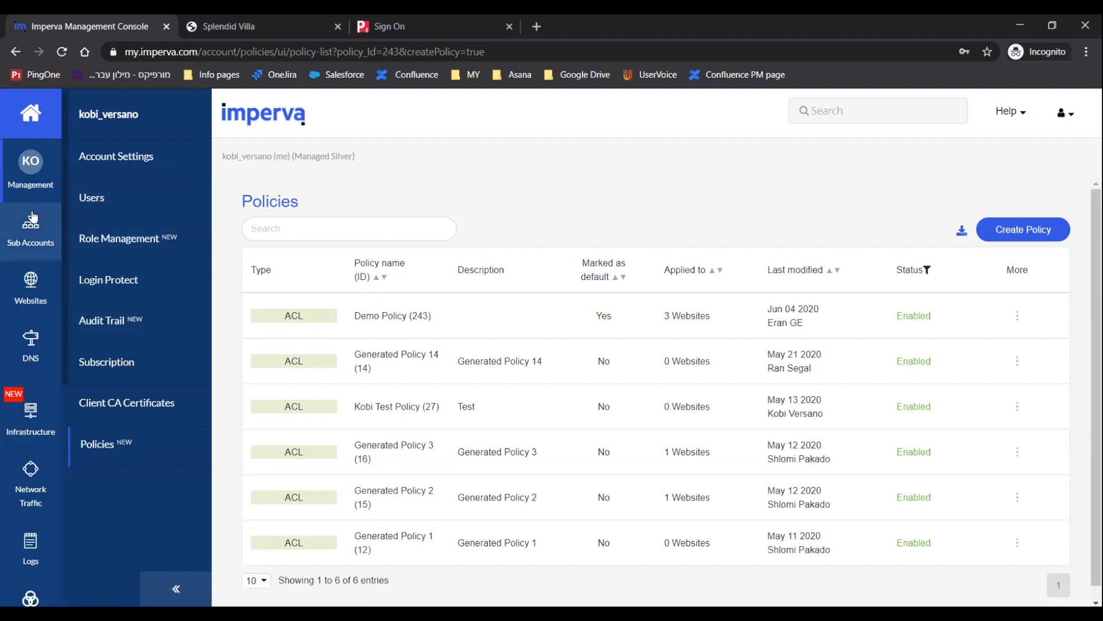
click(31, 282)
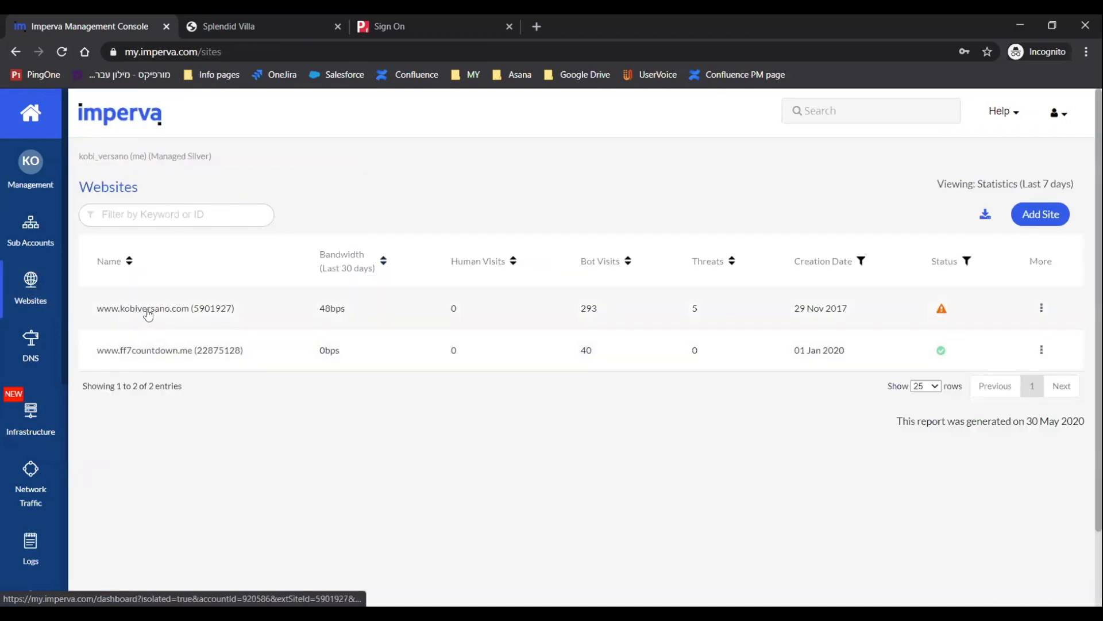
click(146, 308)
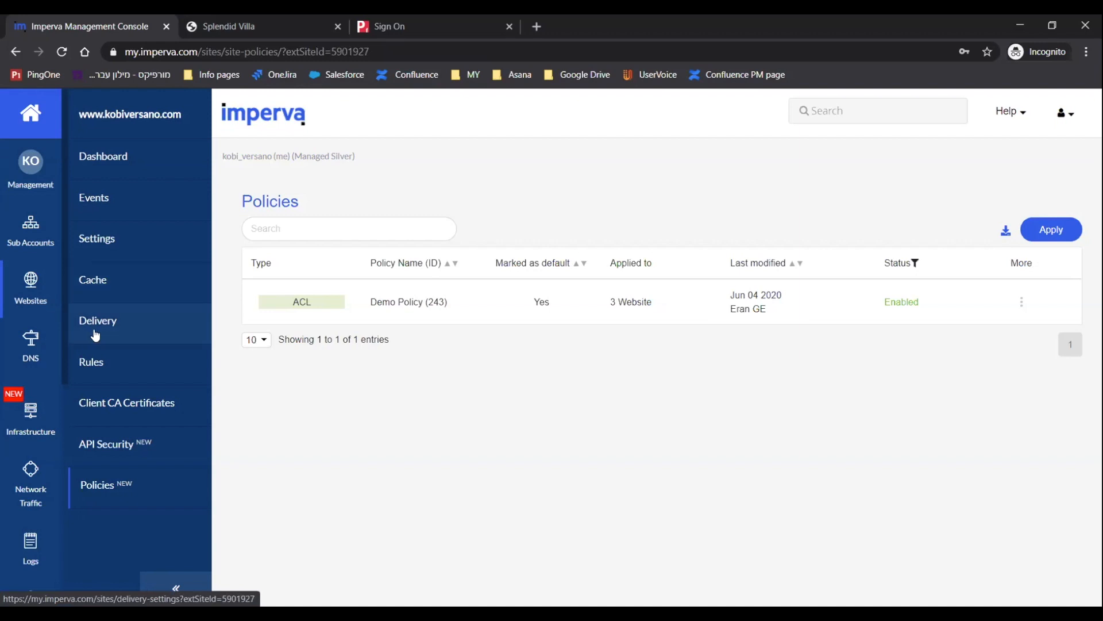
click(101, 243)
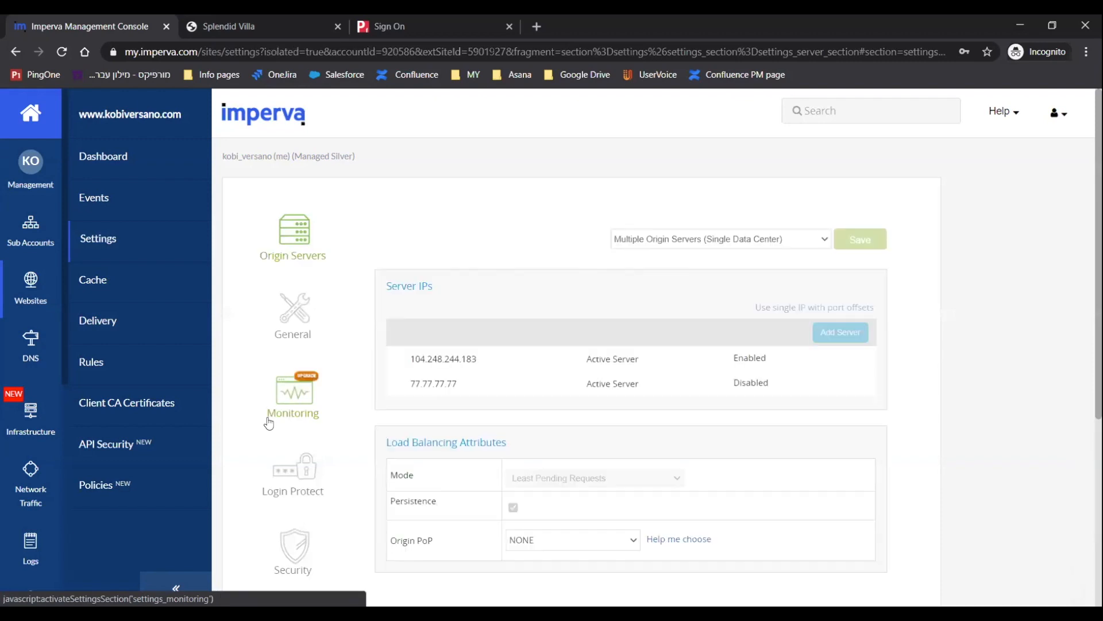
scroll(295, 402, down, 3)
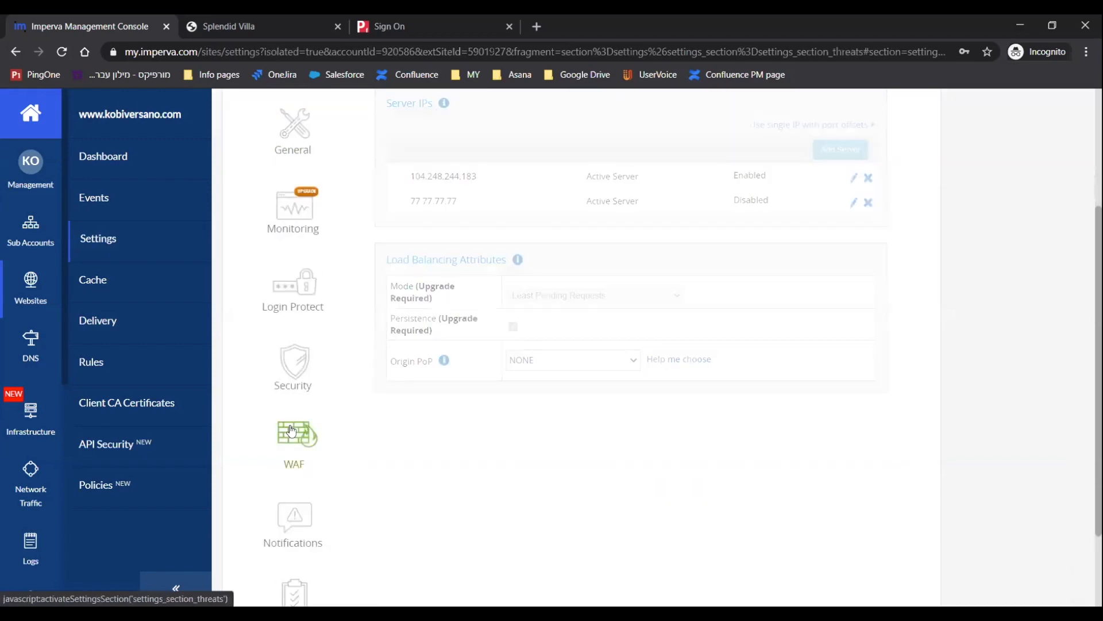
click(291, 431)
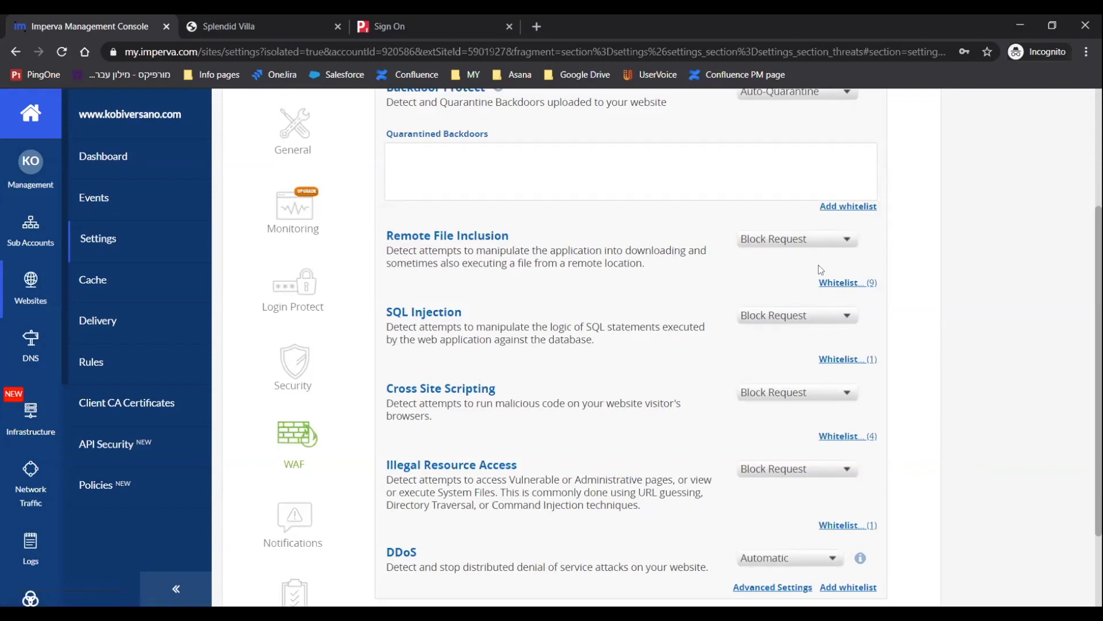
Check the Remote File Inclusion action options and open the site's Rules list.
click(804, 240)
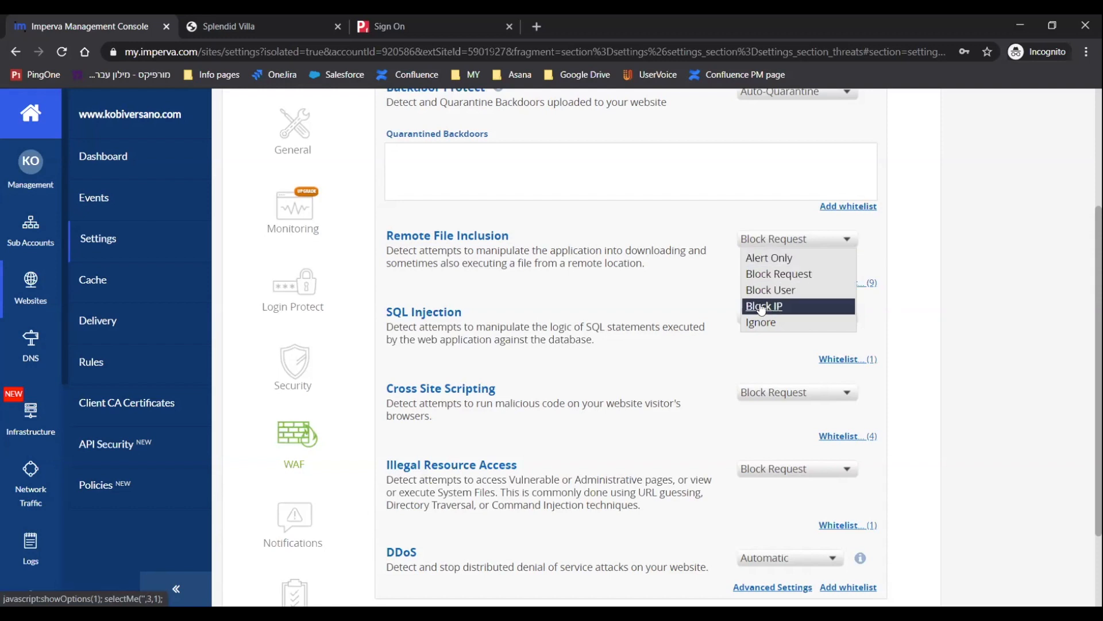
click(640, 302)
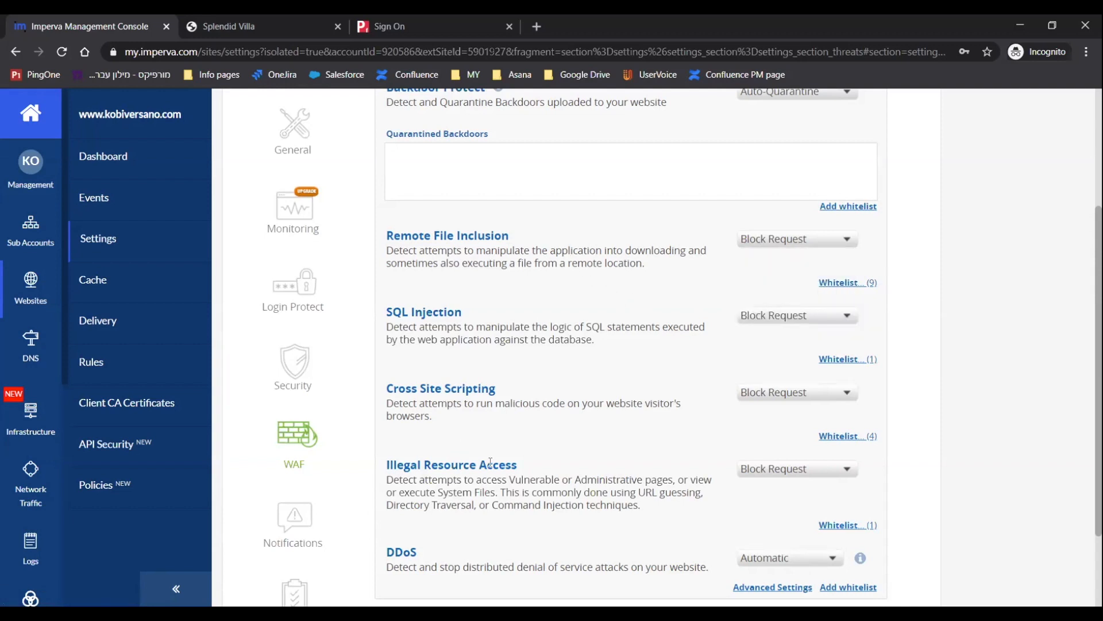
scroll(535, 264, up, 1)
drag(372, 313, 322, 367)
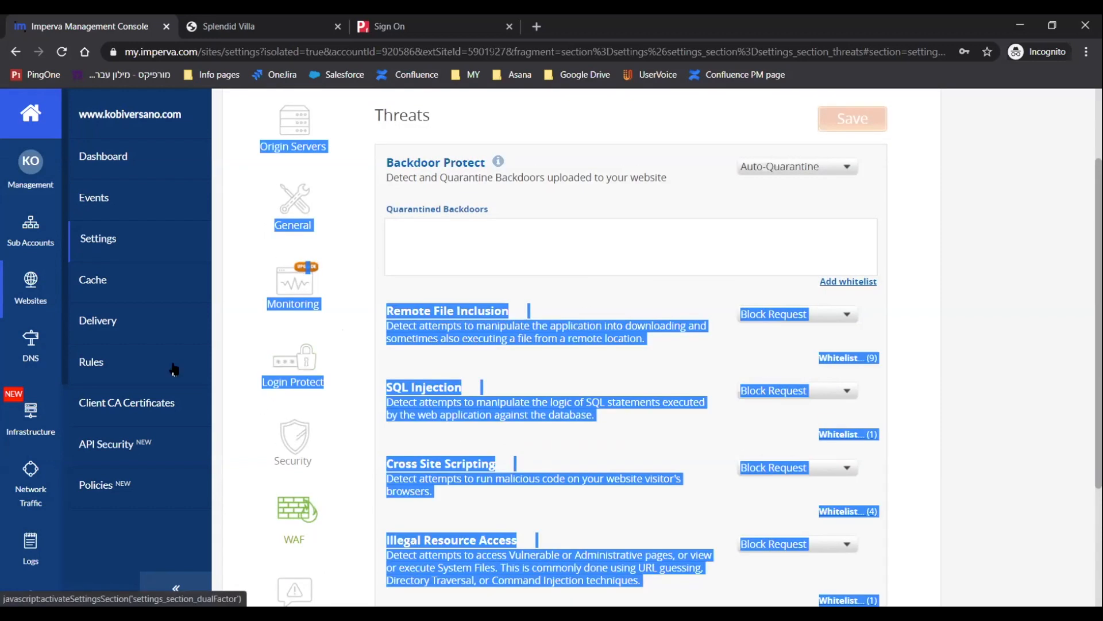
click(91, 362)
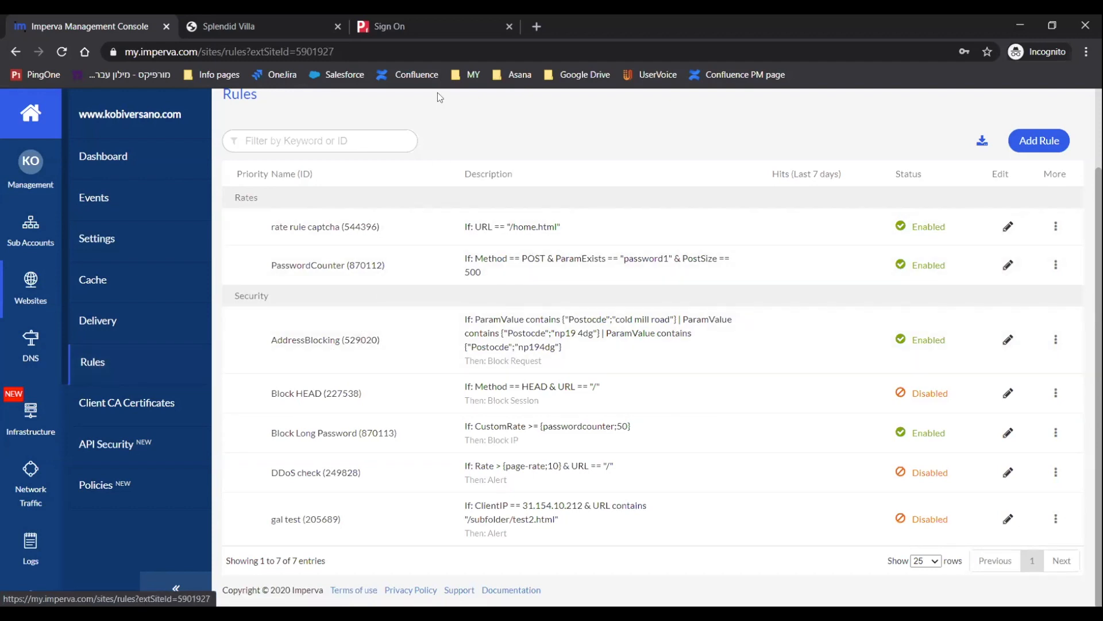
Switch to the Splendid Villa shop tab and open its Register Customer page.
click(264, 26)
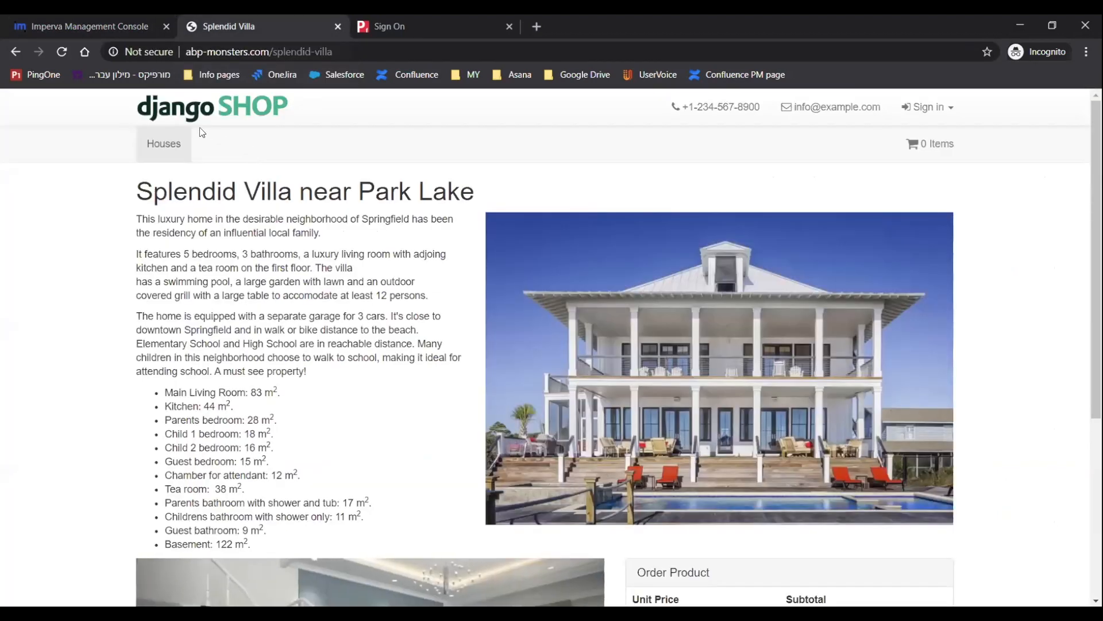
scroll(139, 311, down, 5)
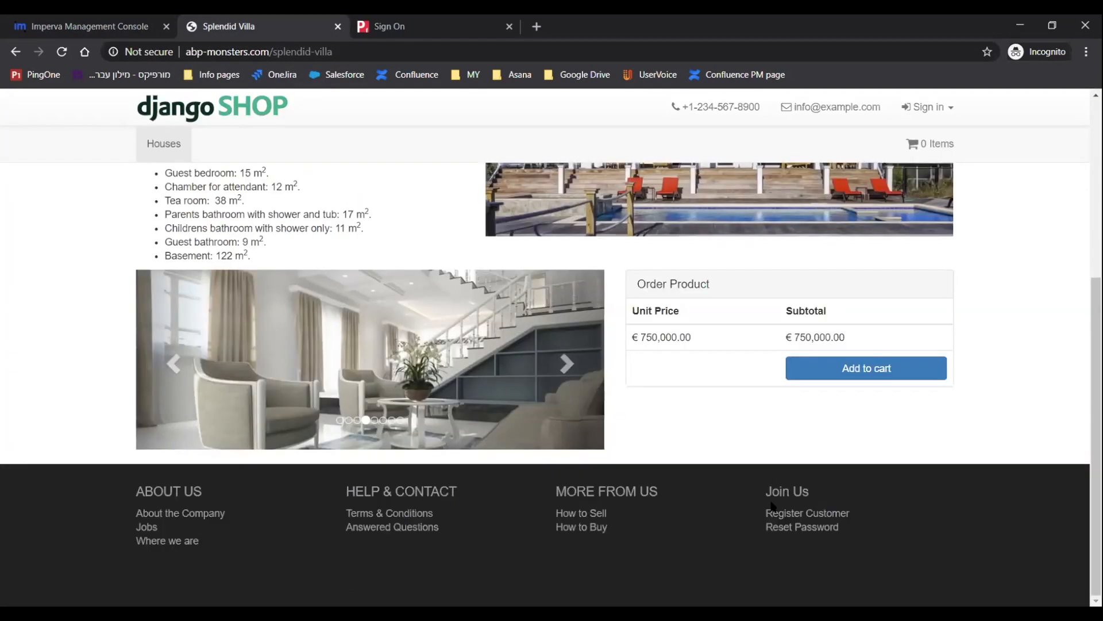
click(779, 517)
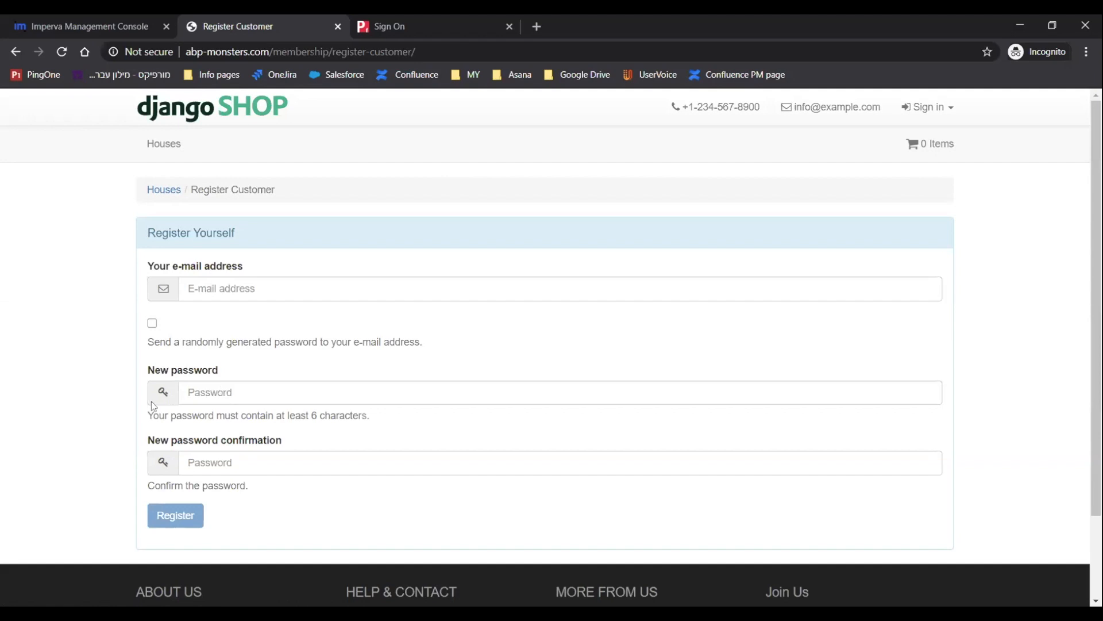
Inspect the new password field and the form's /shop/auth/register endpoint in developer tools, then return to the Imperva console.
click(211, 385)
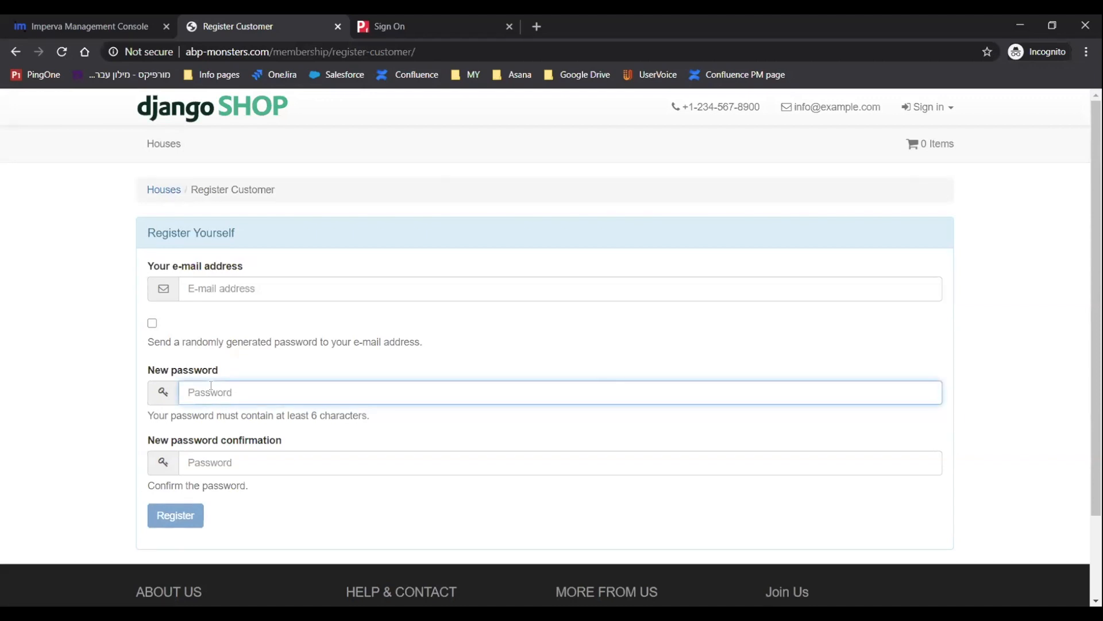
key(F12)
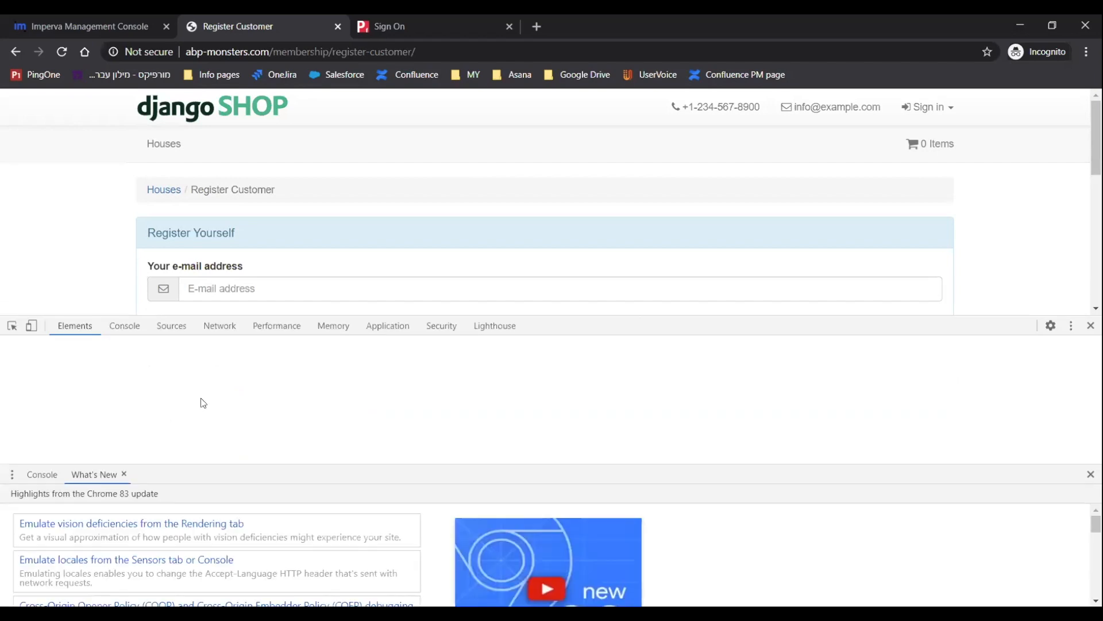
key(ctrl+shift+c)
scroll(184, 242, down, 3)
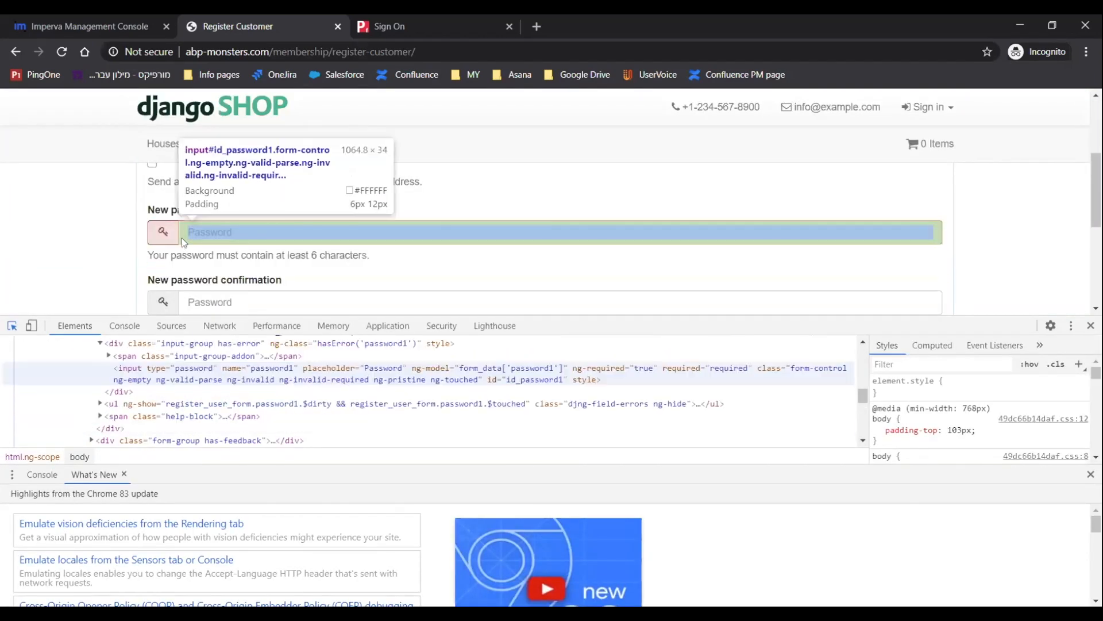
click(197, 241)
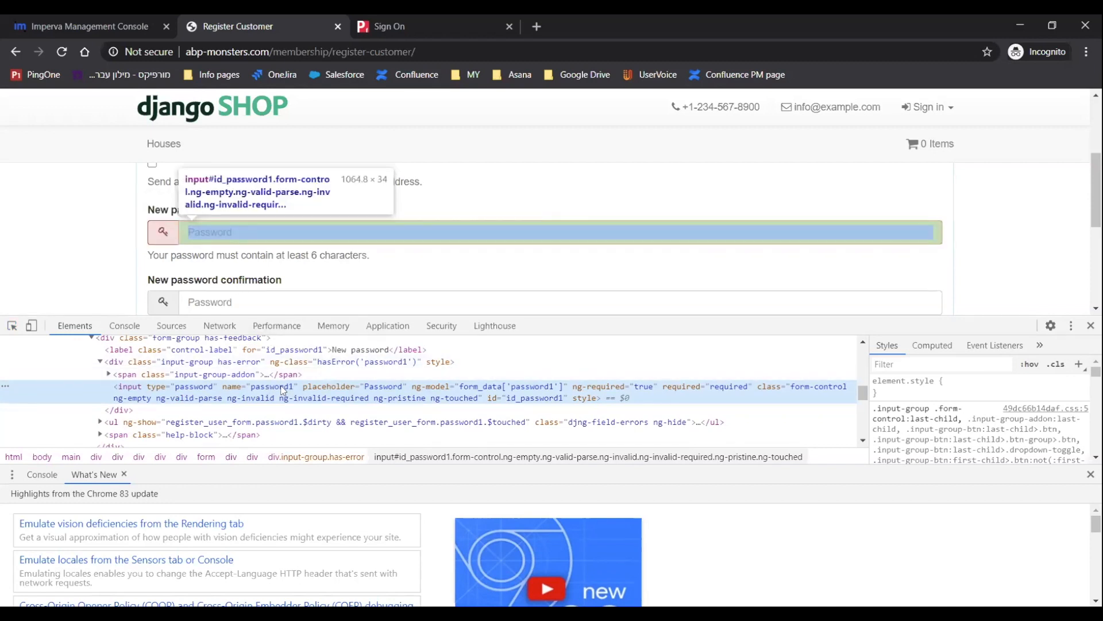
scroll(283, 391, up, 5)
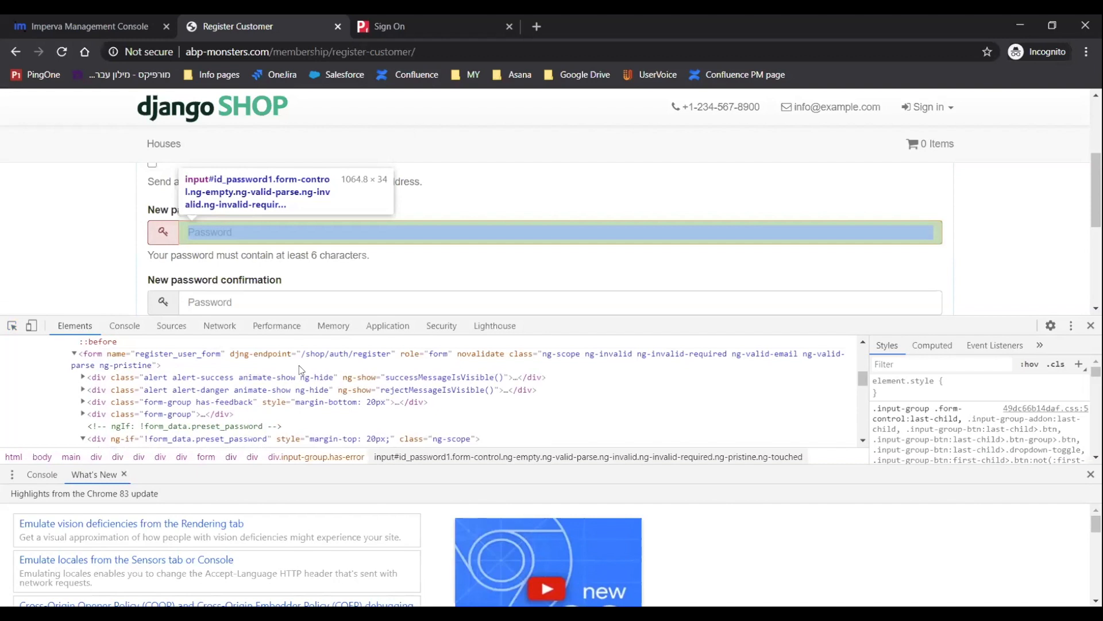
double_click(321, 354)
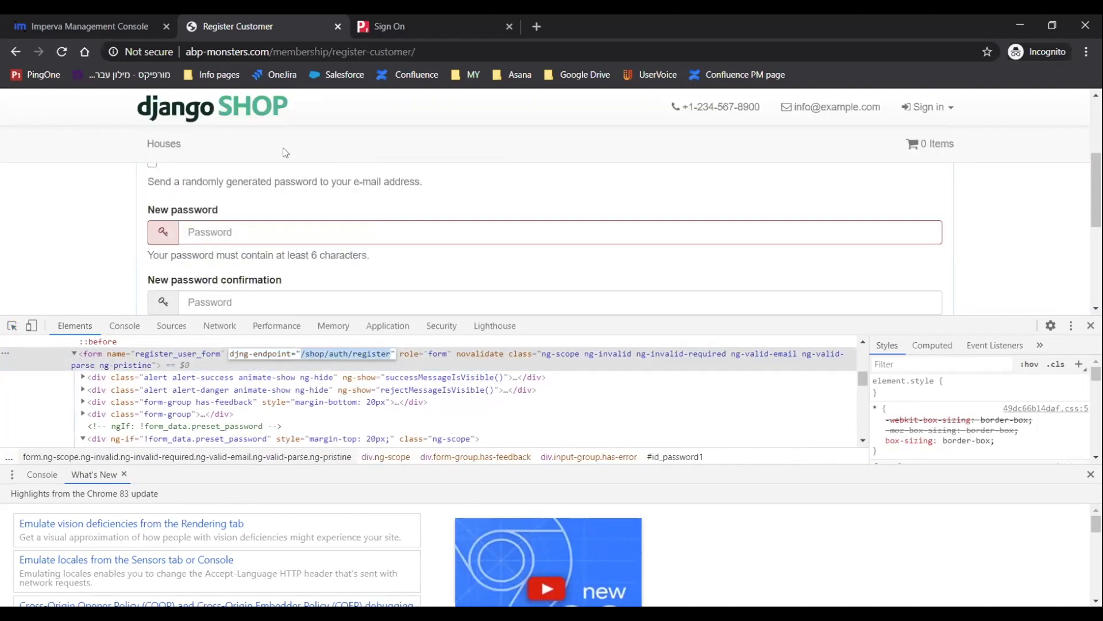
click(91, 26)
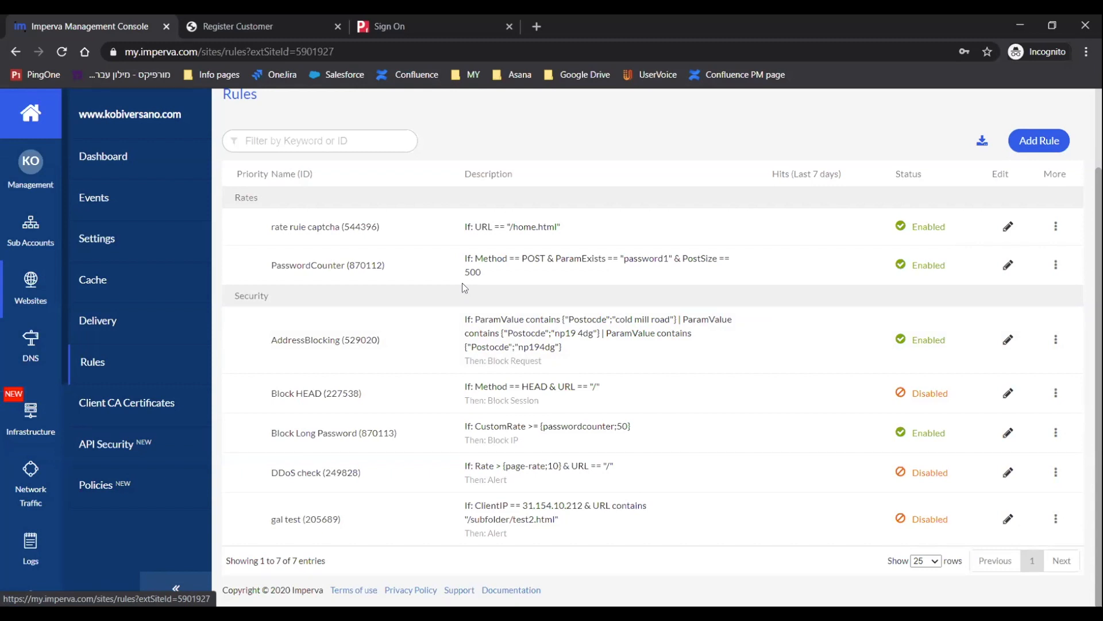
Start adding a new rule and add a filter condition Method == POST.
scroll(462, 283, up, 2)
click(1039, 214)
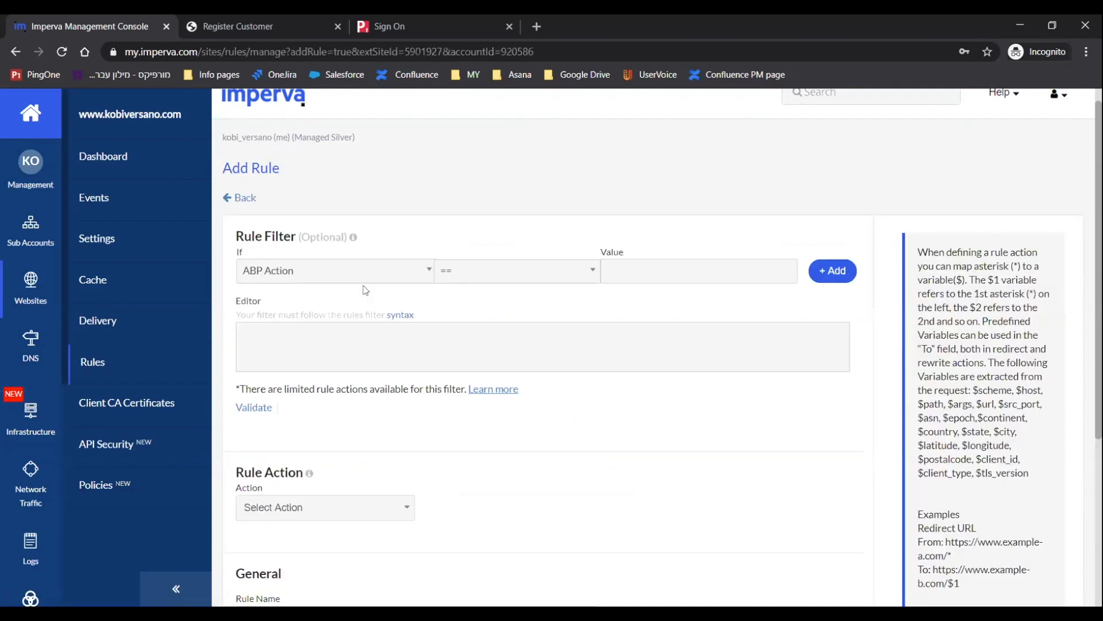
click(424, 280)
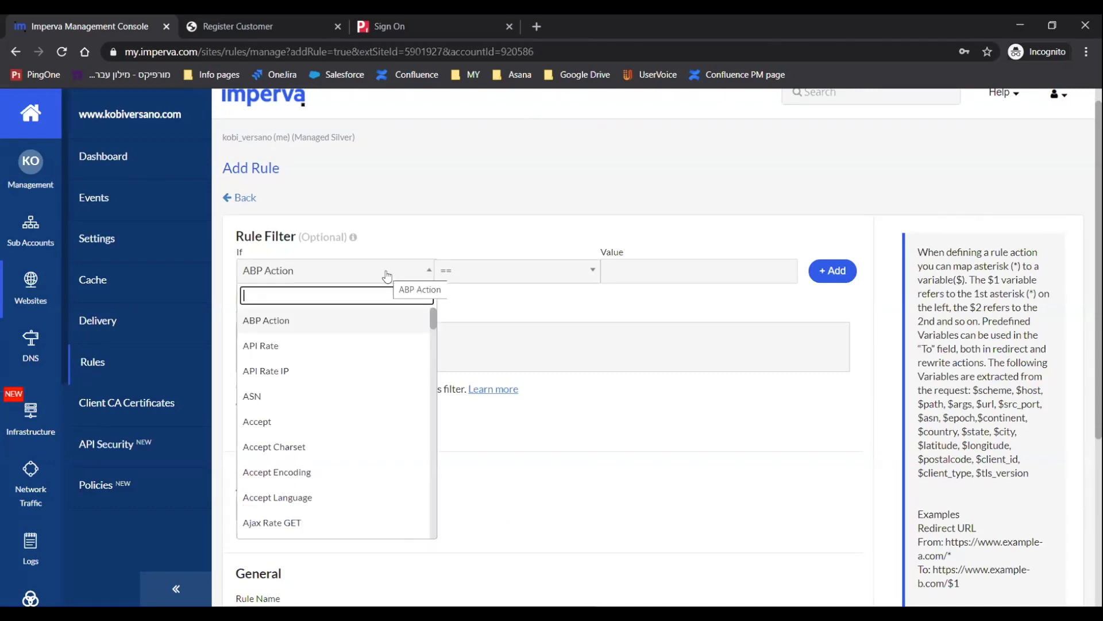
text(me)
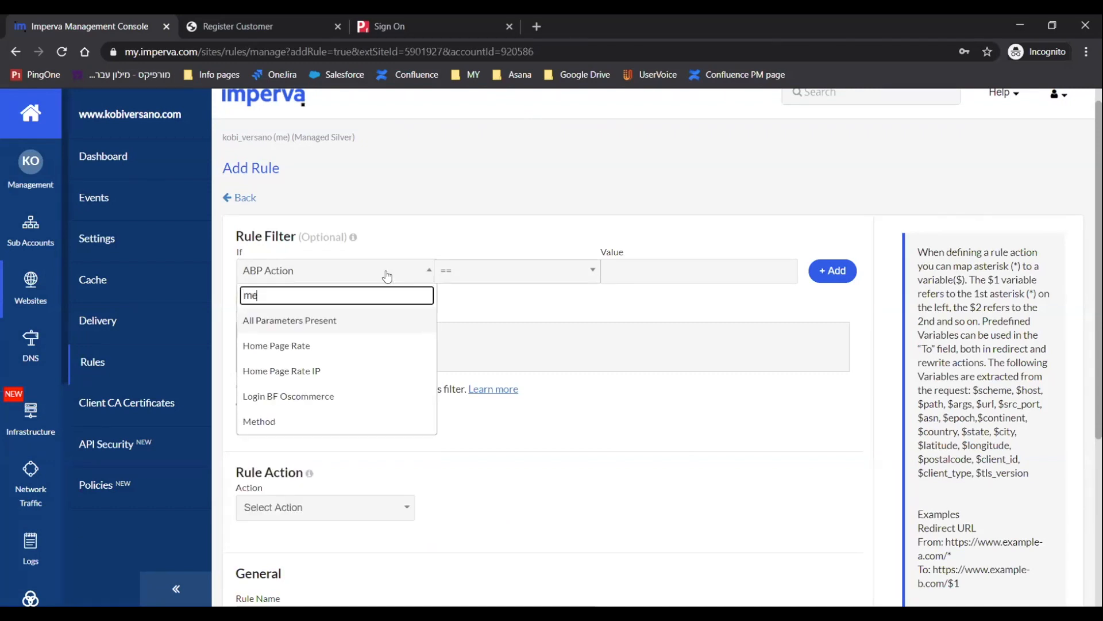
click(298, 421)
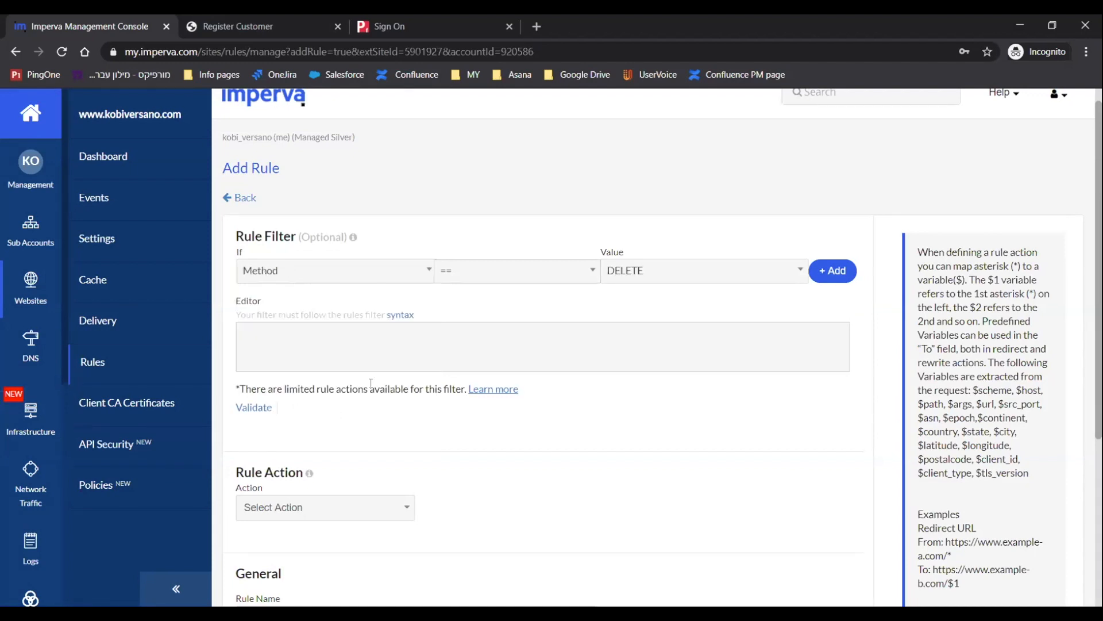
click(658, 271)
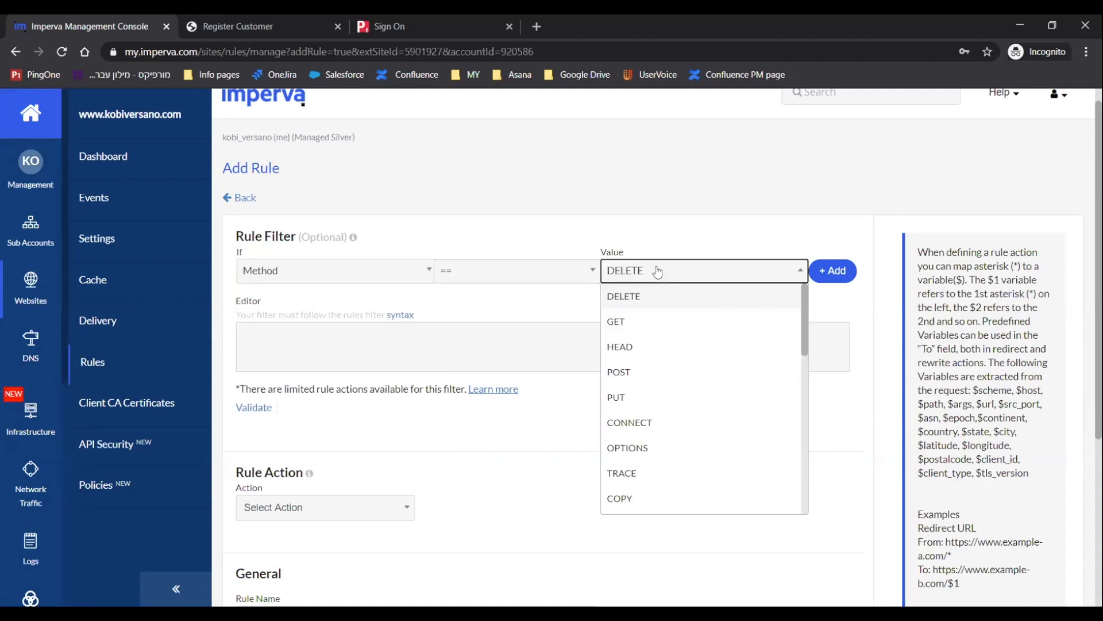
click(632, 371)
click(826, 272)
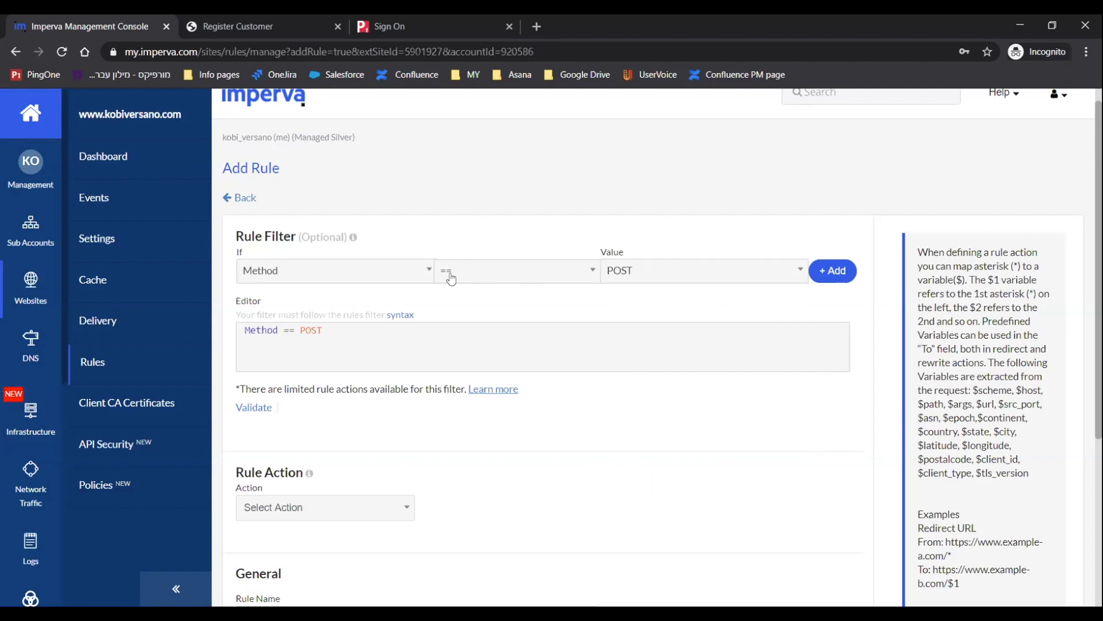
Add a filter condition Param Exists == password1 to the rule.
click(423, 277)
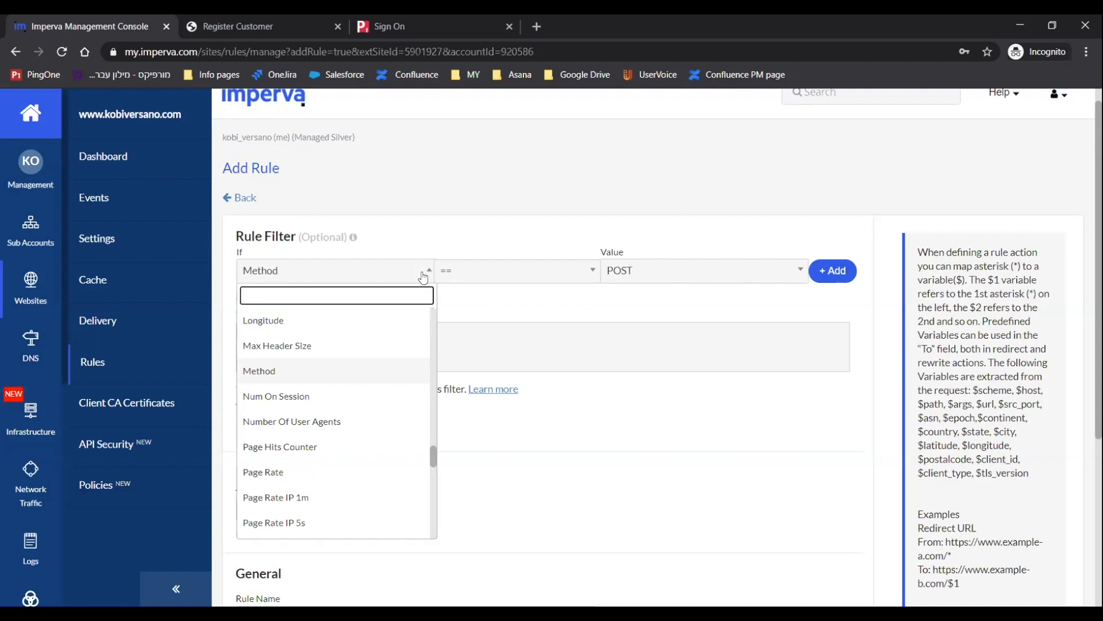
text(para)
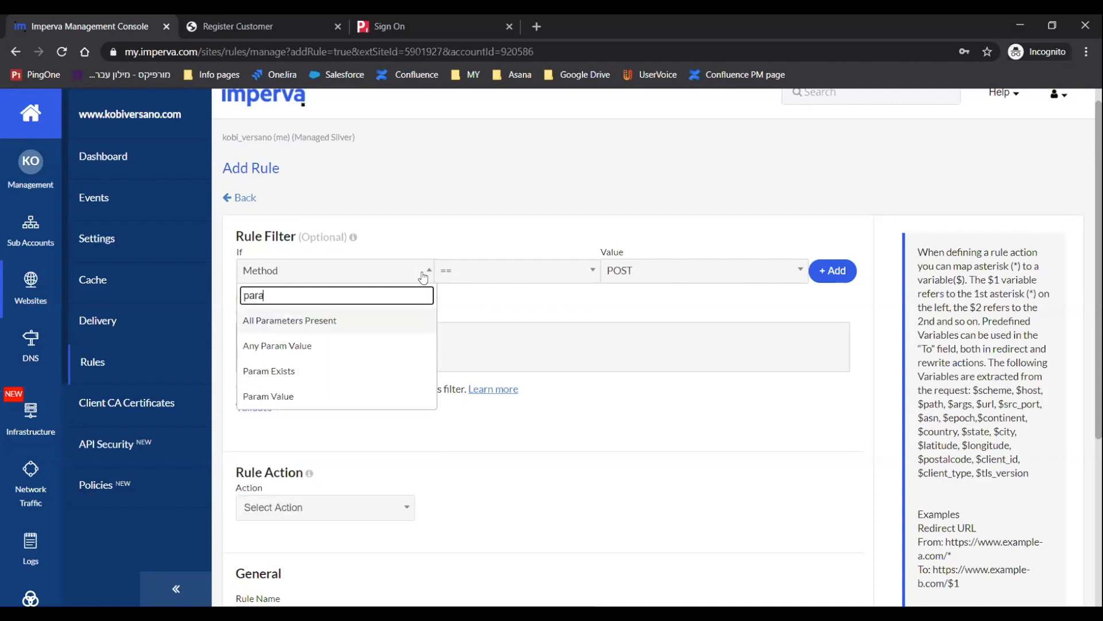
click(292, 372)
click(661, 279)
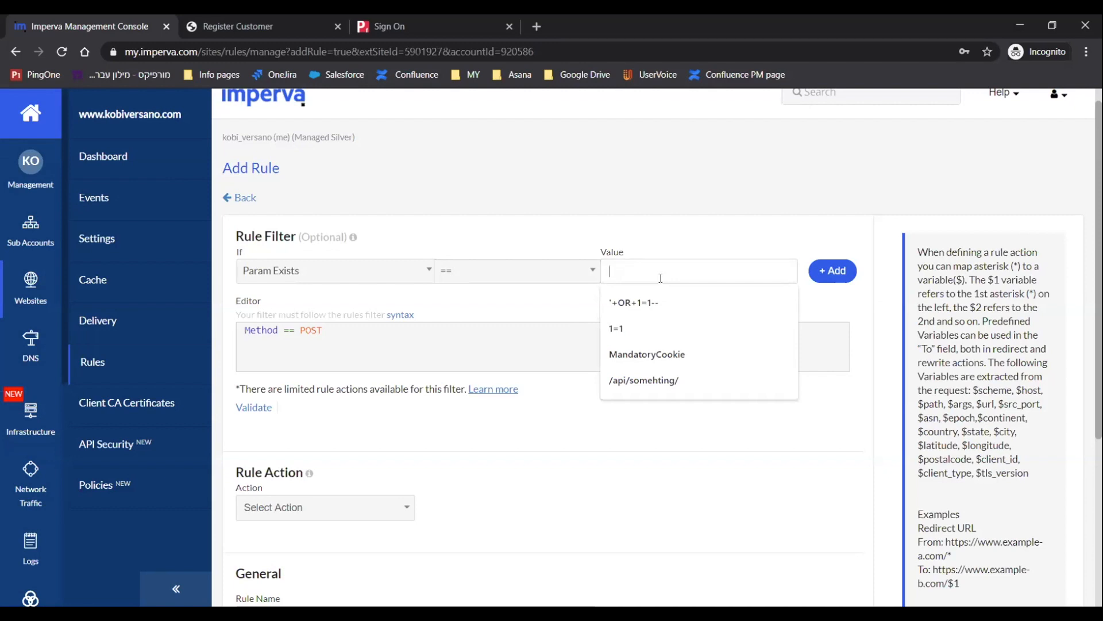
text(password1)
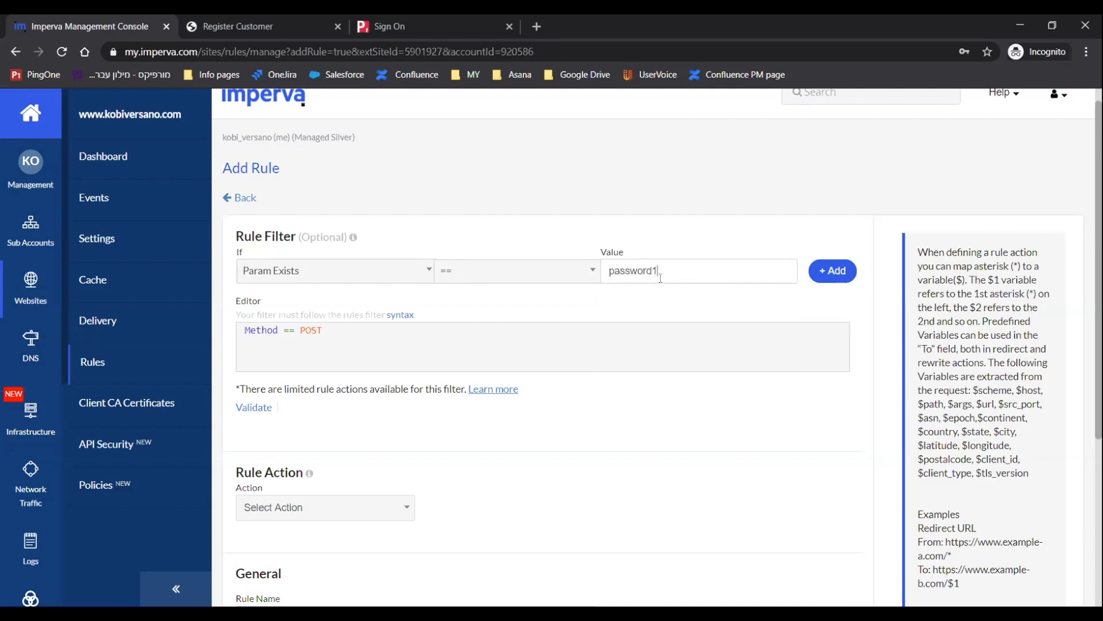
click(827, 279)
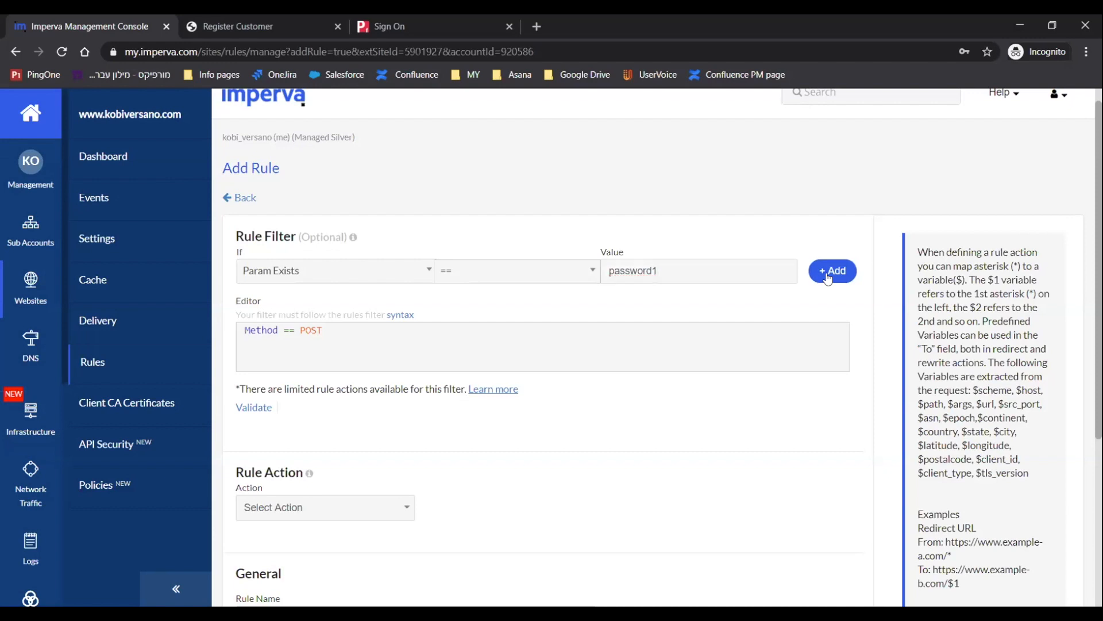
Add a filter condition URL == /shop/auth/register using the copied endpoint path.
click(343, 277)
text(url)
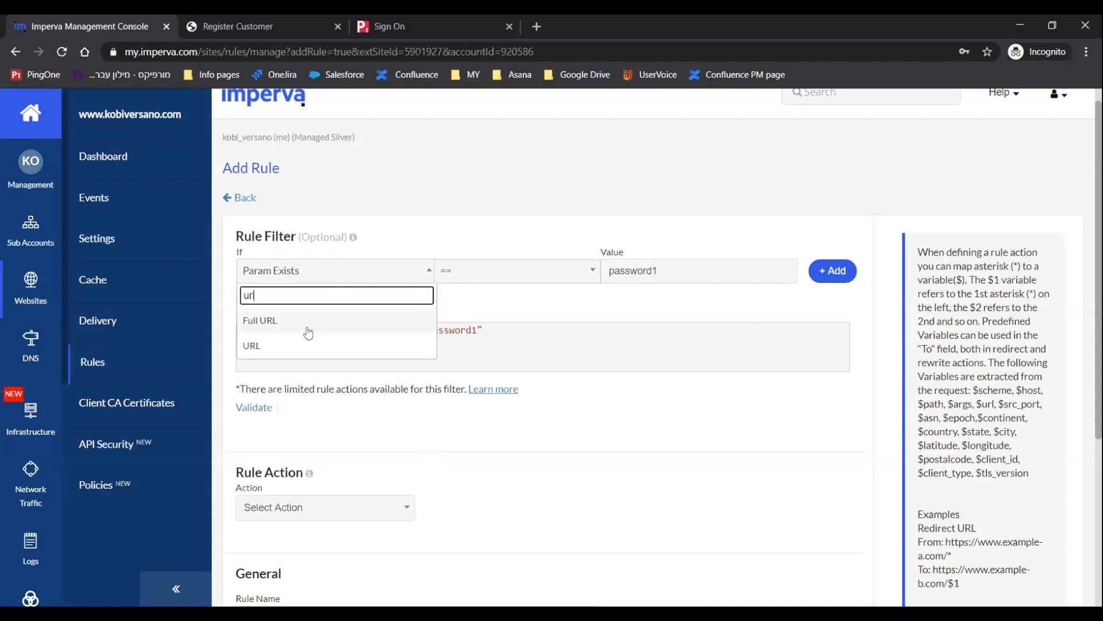
click(300, 346)
click(630, 271)
key(ctrl+v)
click(828, 275)
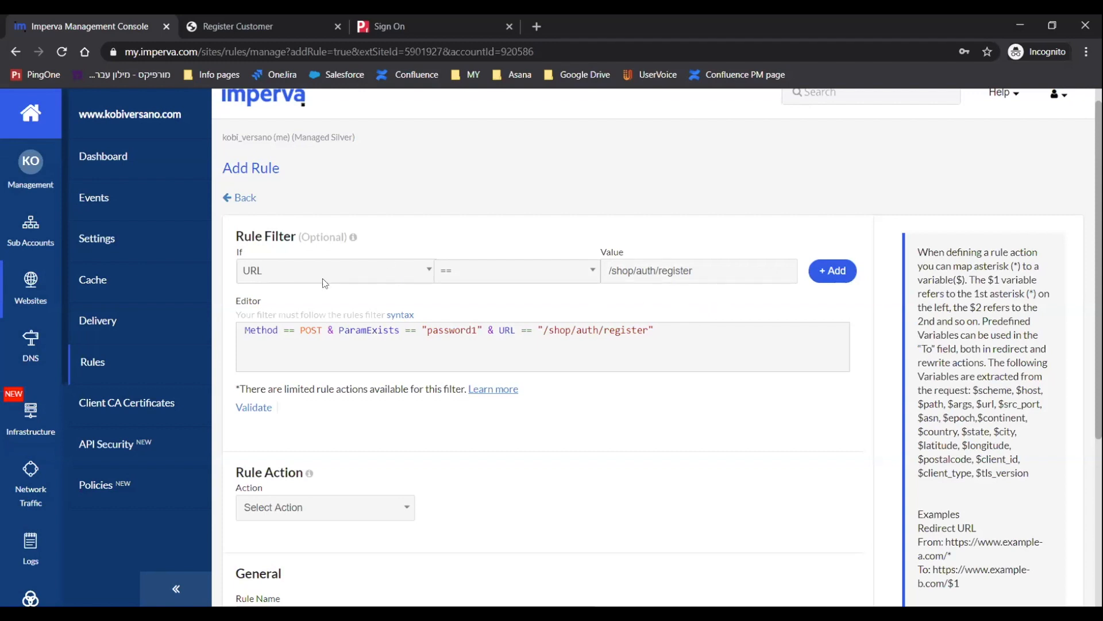
Set the rule action to Count (Rate).
scroll(323, 278, down, 2)
click(400, 397)
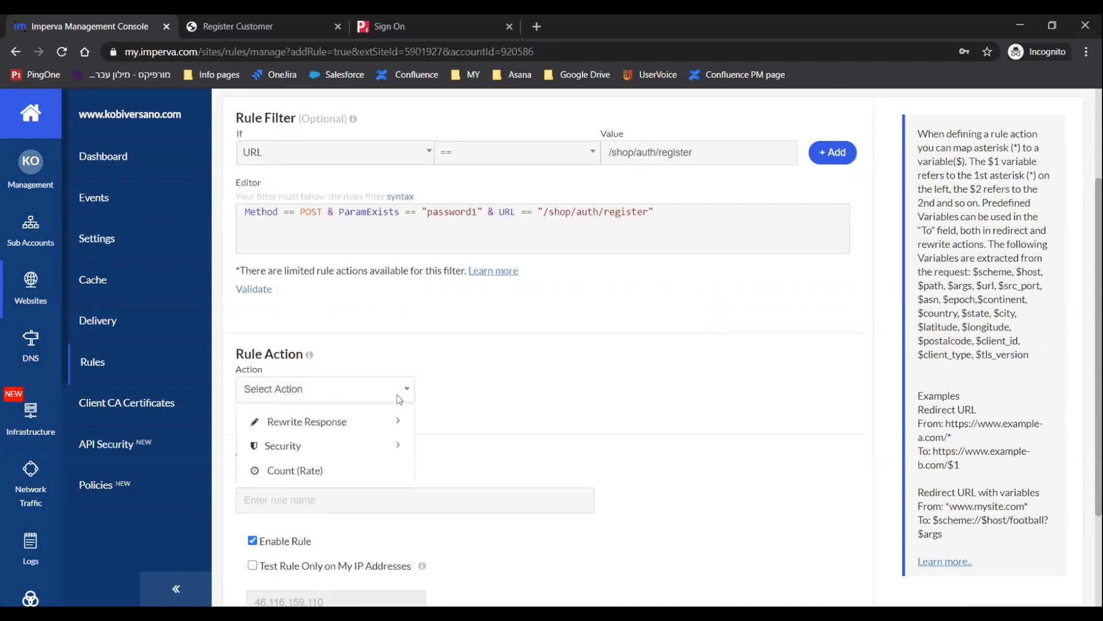
click(316, 470)
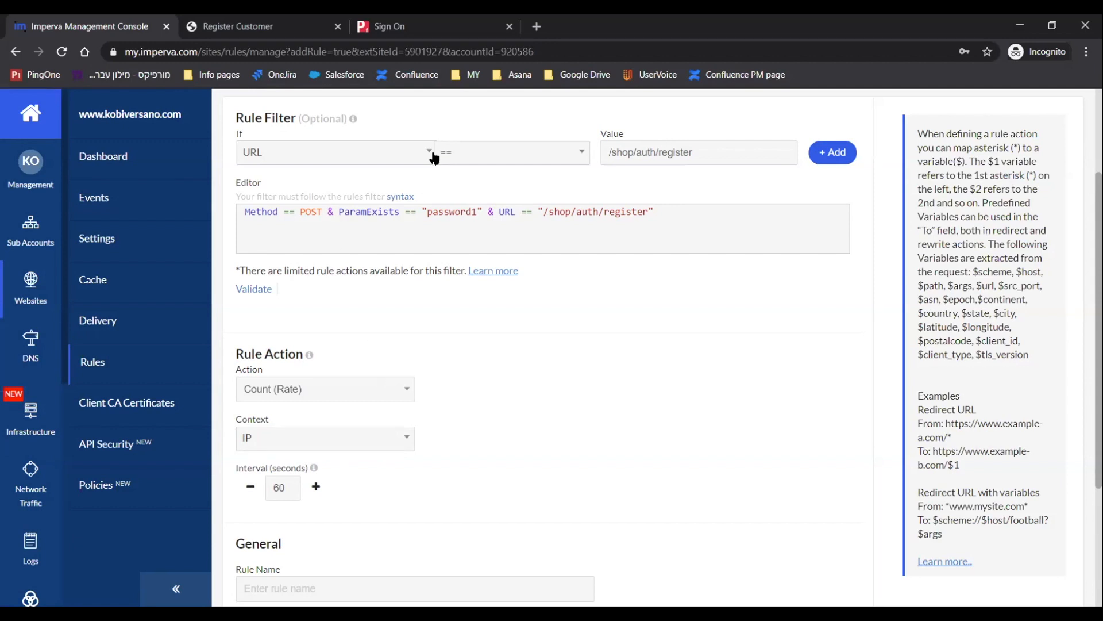
Add a filter condition Post Size == 500 to the rule.
click(379, 159)
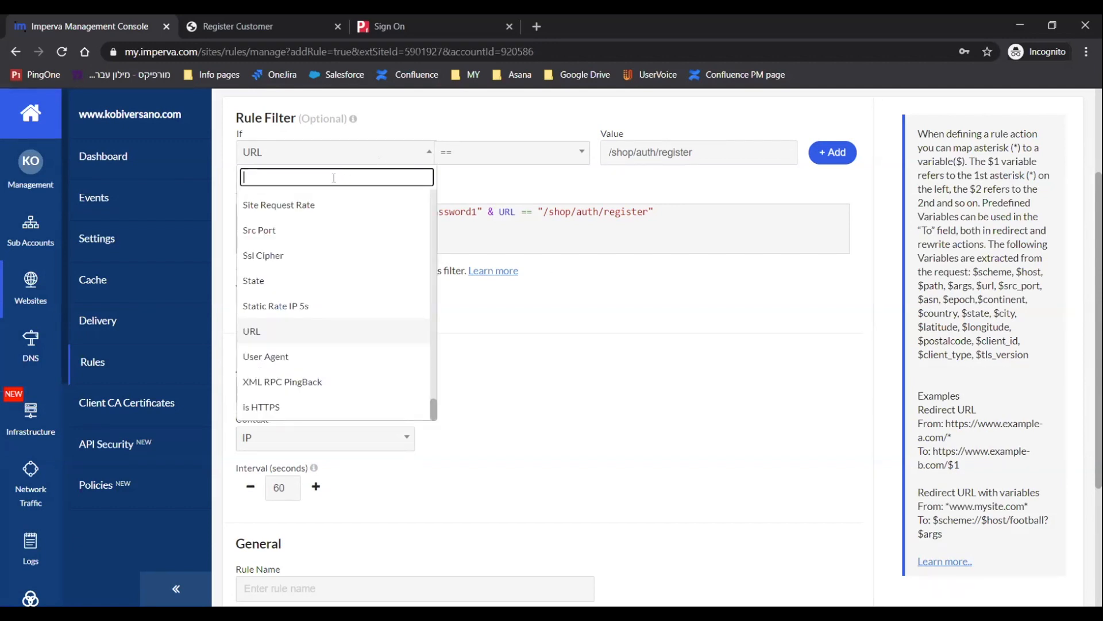
text(si)
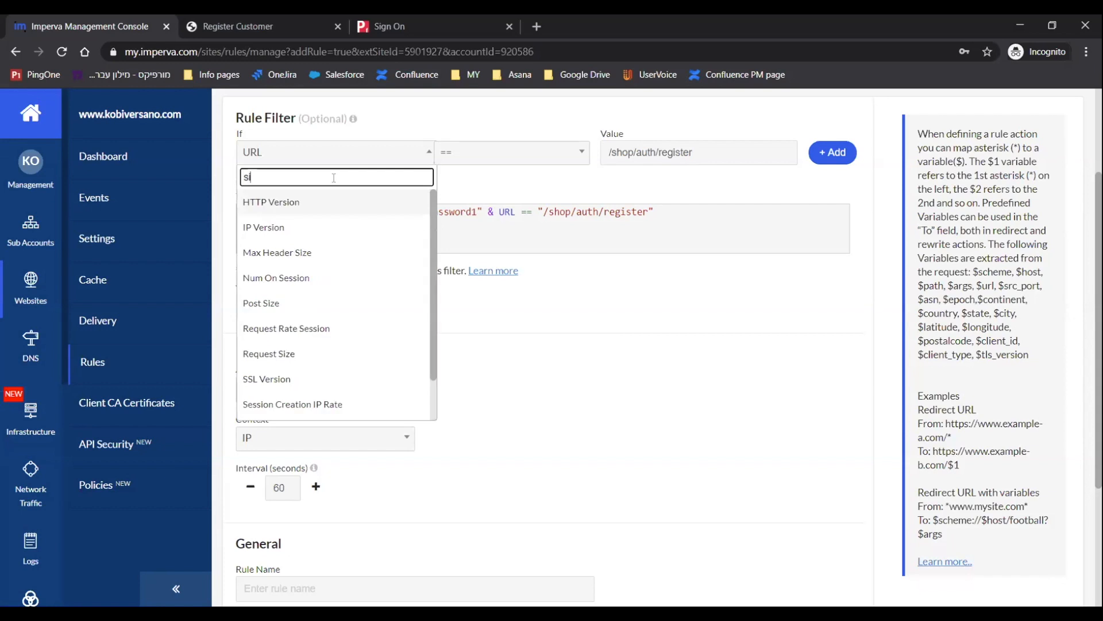
click(286, 308)
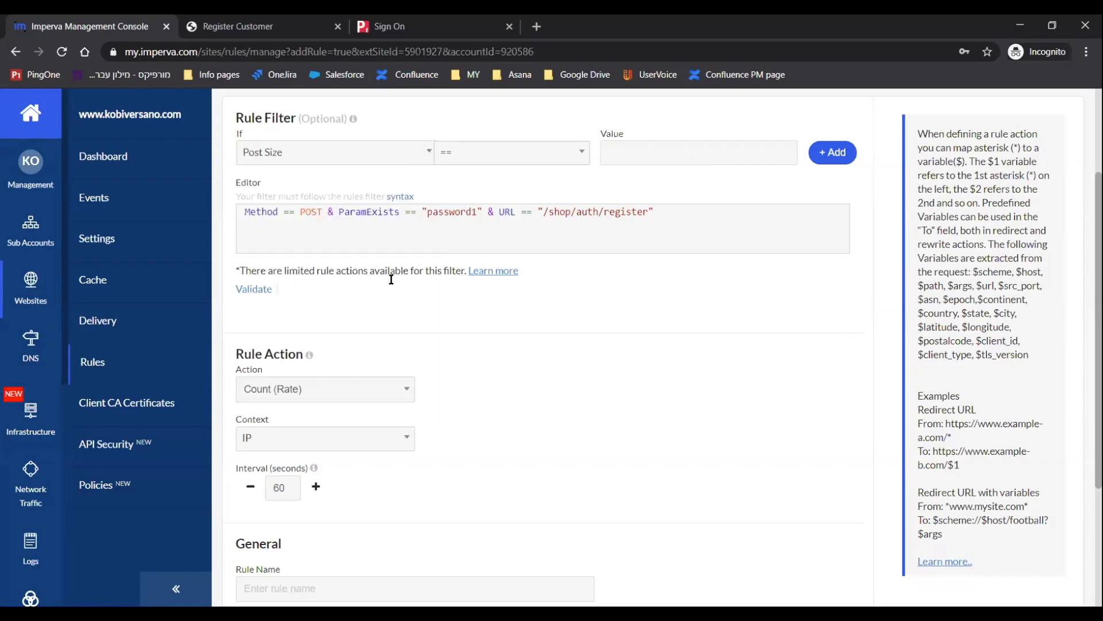
click(664, 157)
text(500)
click(827, 152)
Set the count interval to 30 seconds, name the rule CountLongPass and save it.
double_click(285, 490)
text(30)
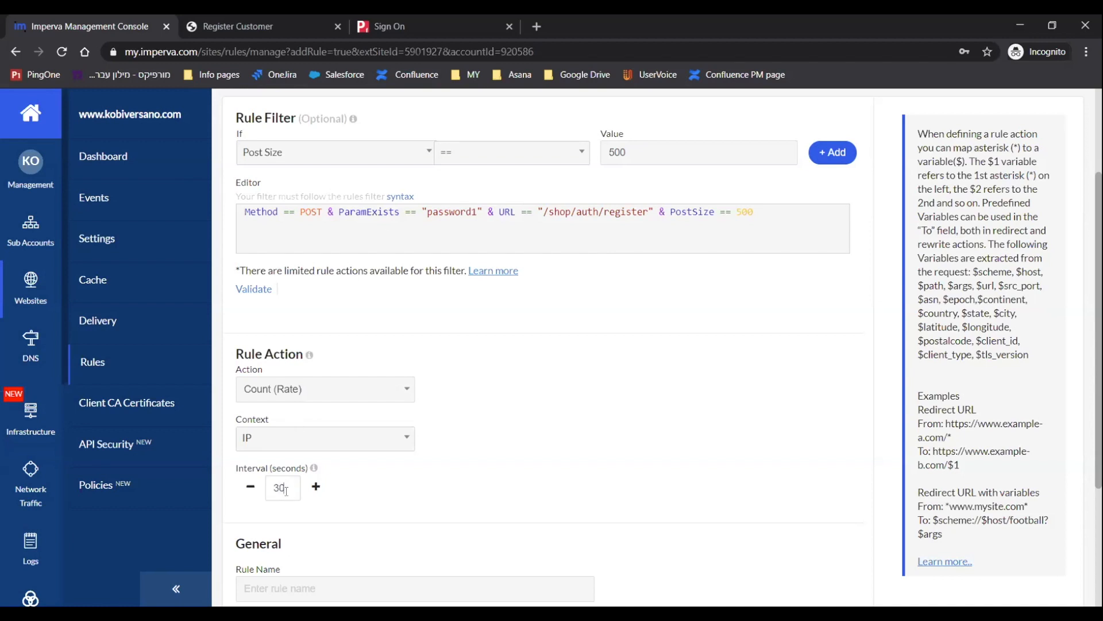
scroll(297, 518, down, 2)
click(277, 467)
text(Count)
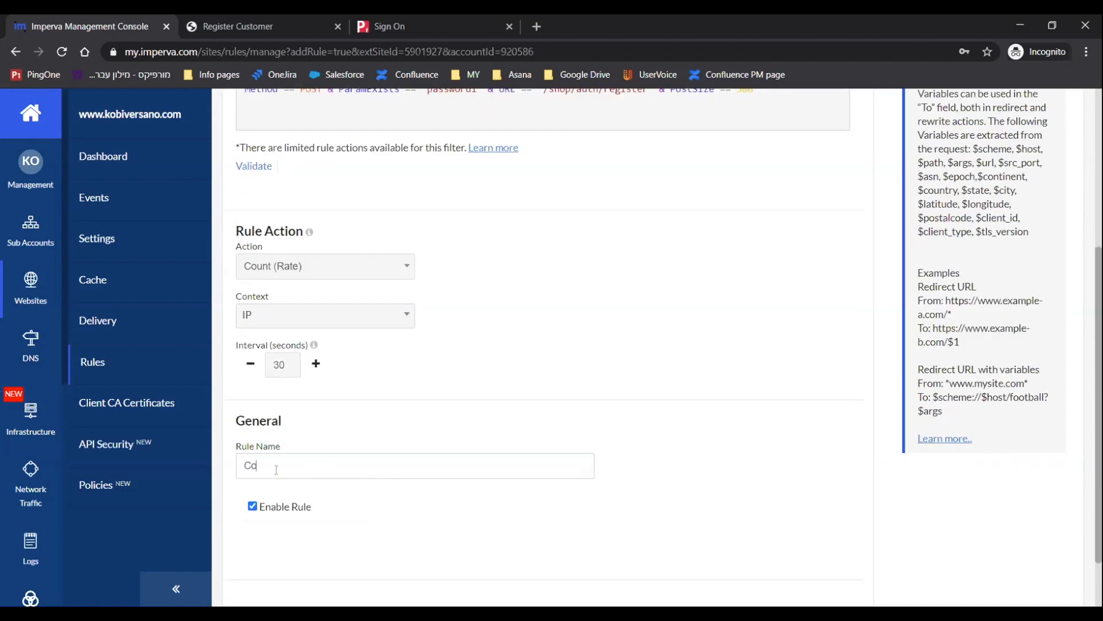
text(Log)
key(BackSpace)
text(ngPass)
scroll(282, 479, down, 1)
click(275, 558)
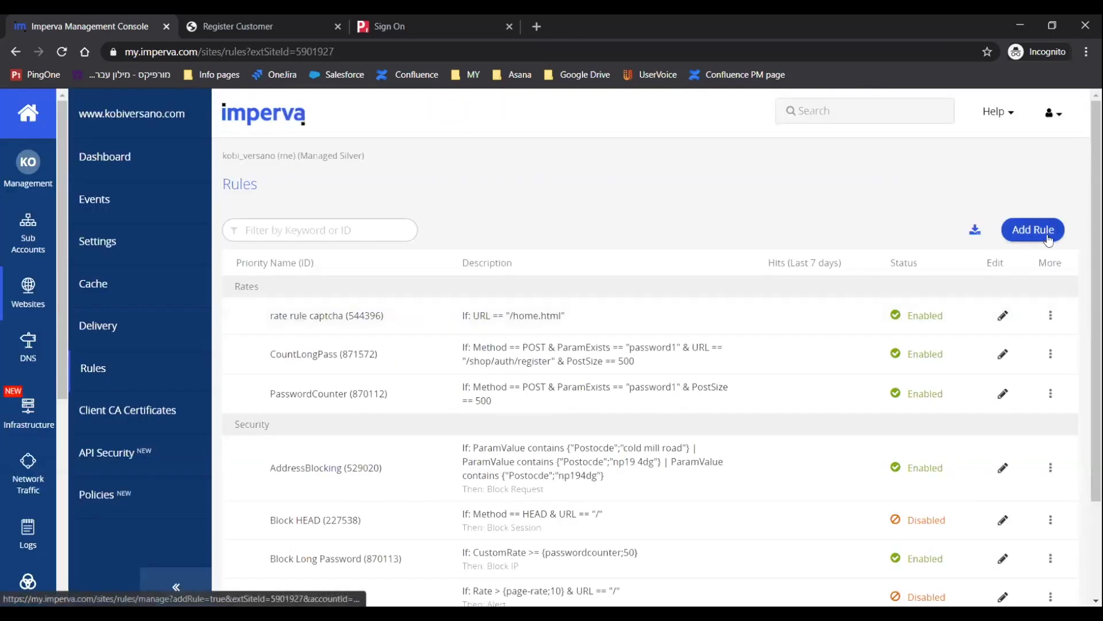
Start another new rule filtering on Custom Rate CountLongPass >= 50.
click(1047, 237)
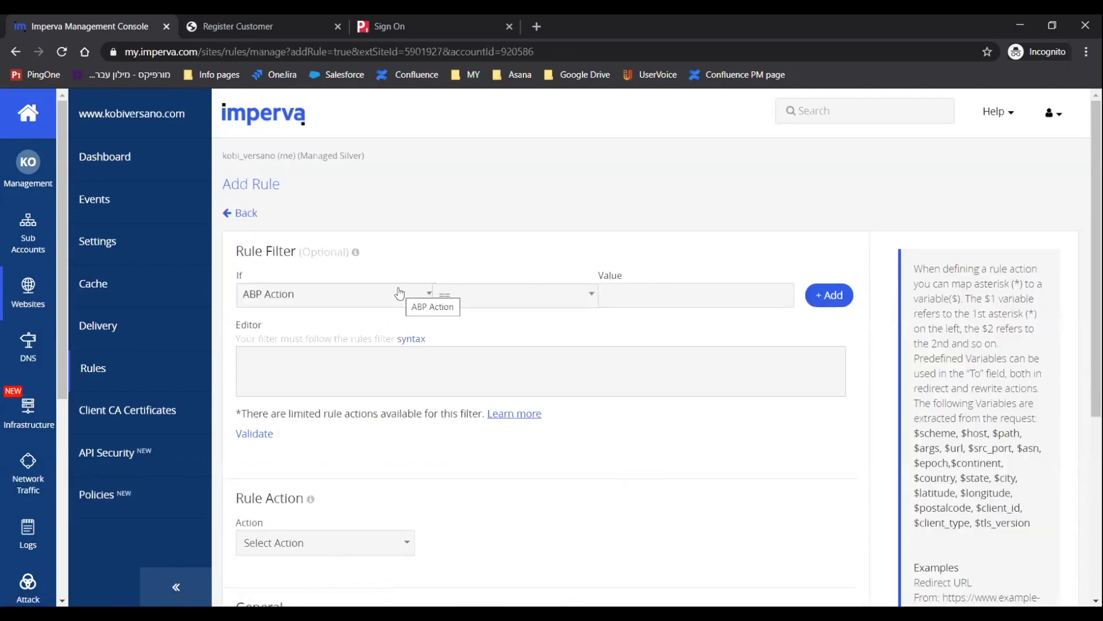
click(399, 294)
text(cu)
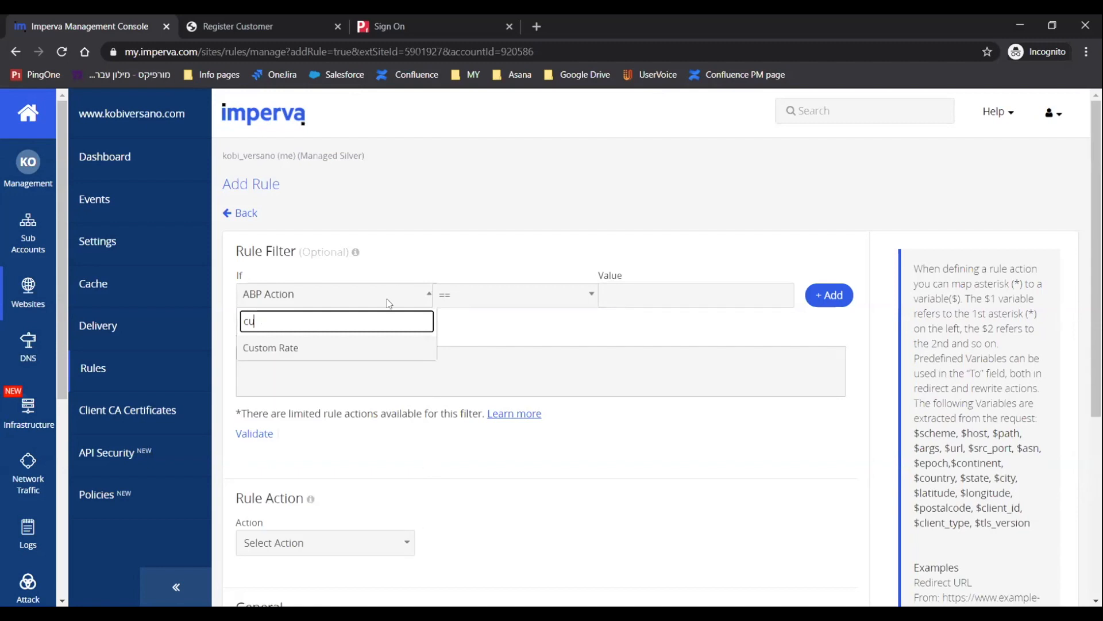
click(281, 348)
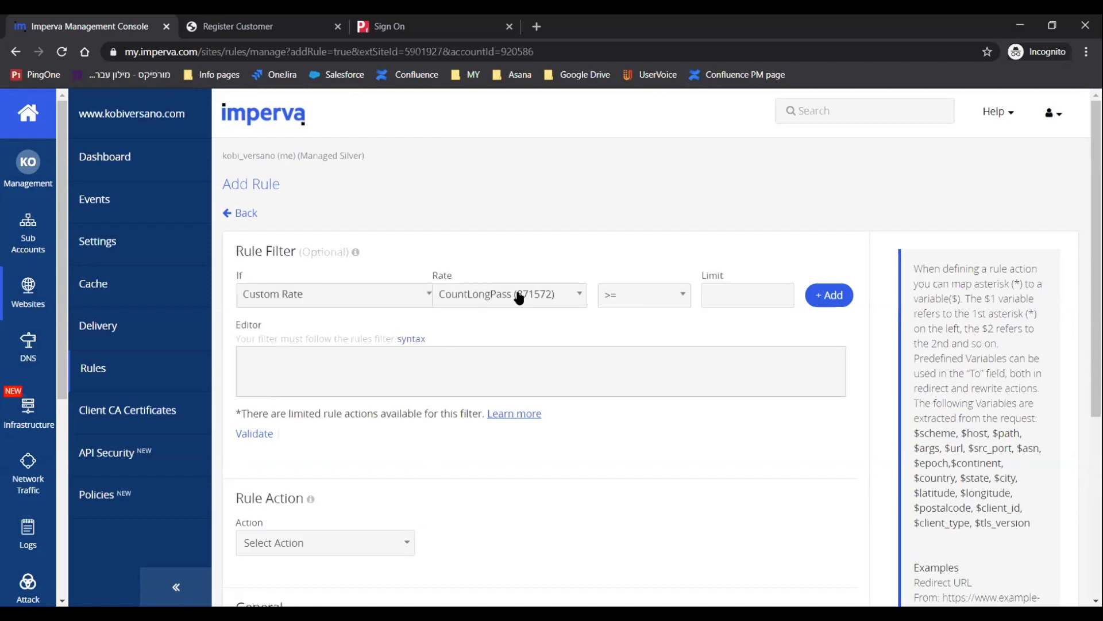
click(726, 299)
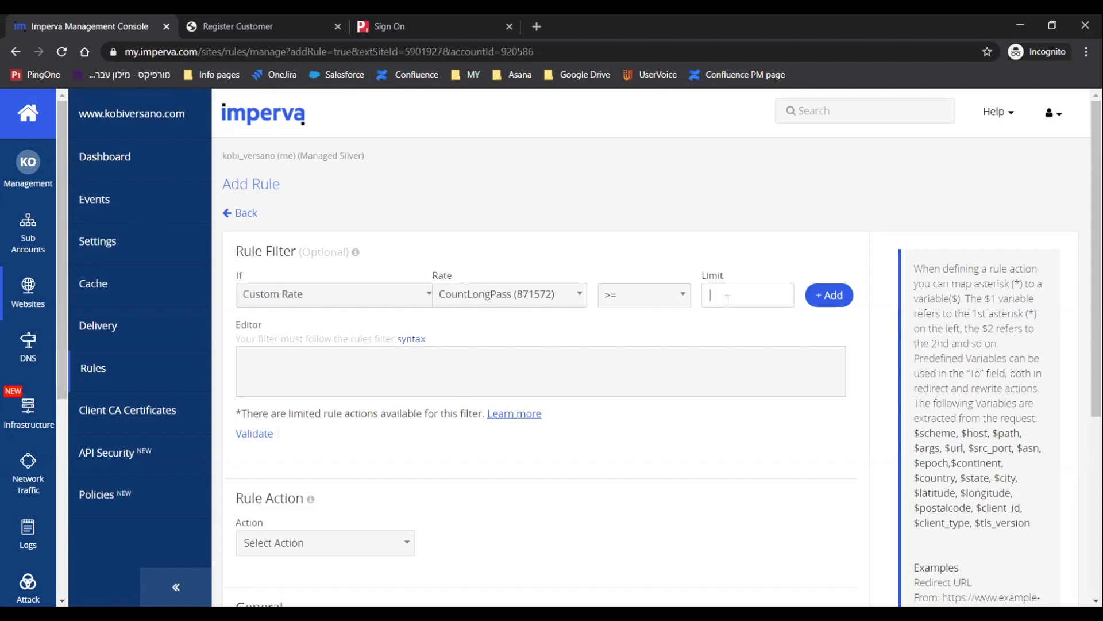
text(50)
click(823, 297)
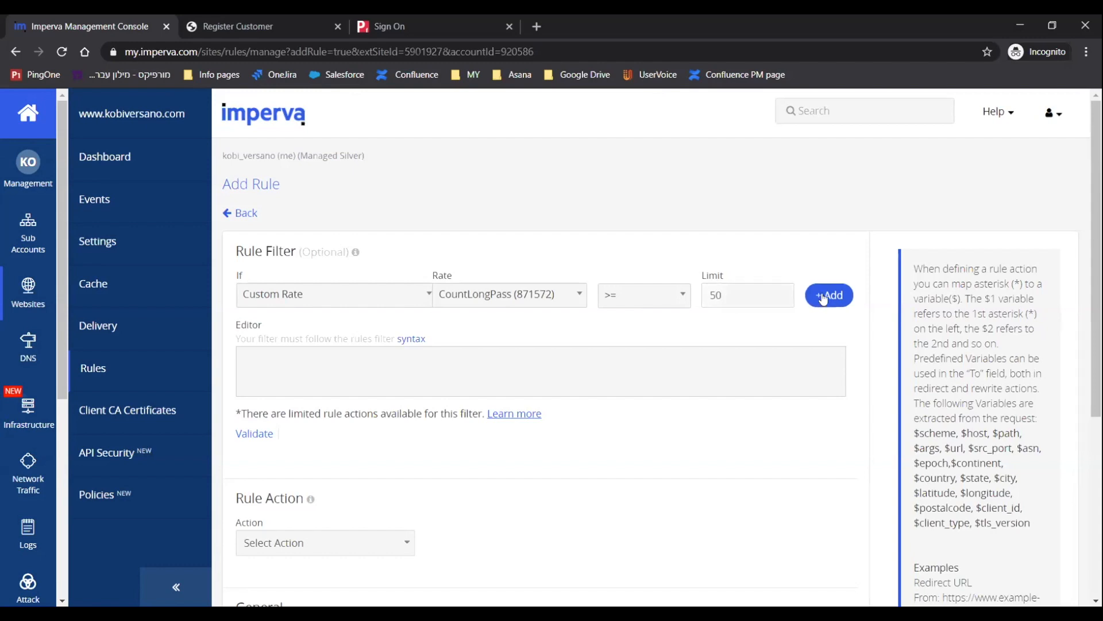
Set the new rule's action to Security Block IP.
scroll(407, 368, down, 2)
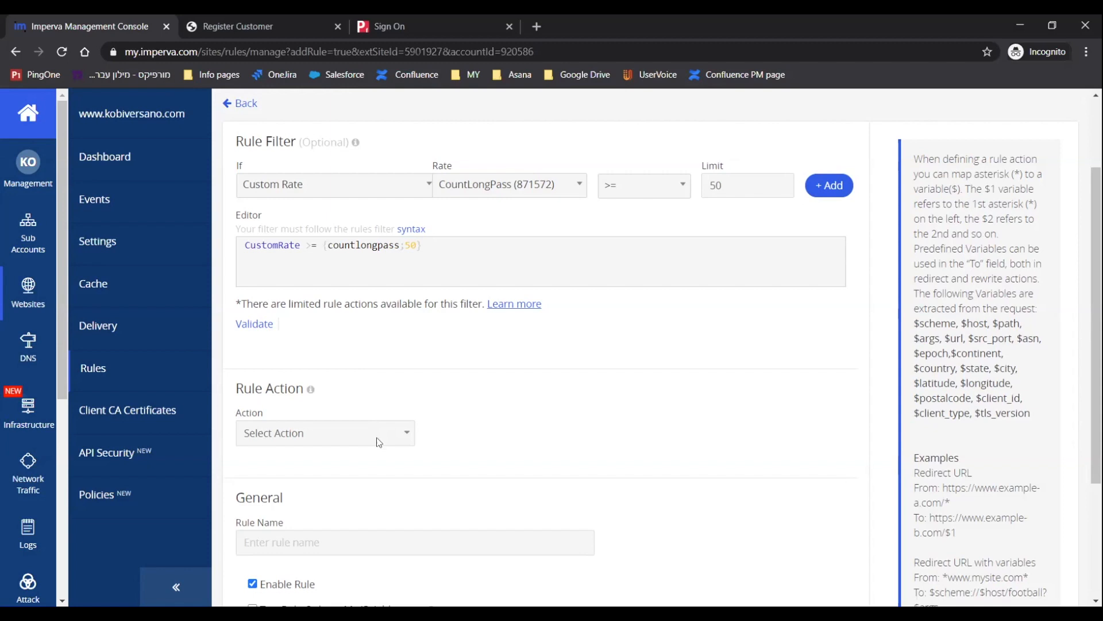
click(401, 444)
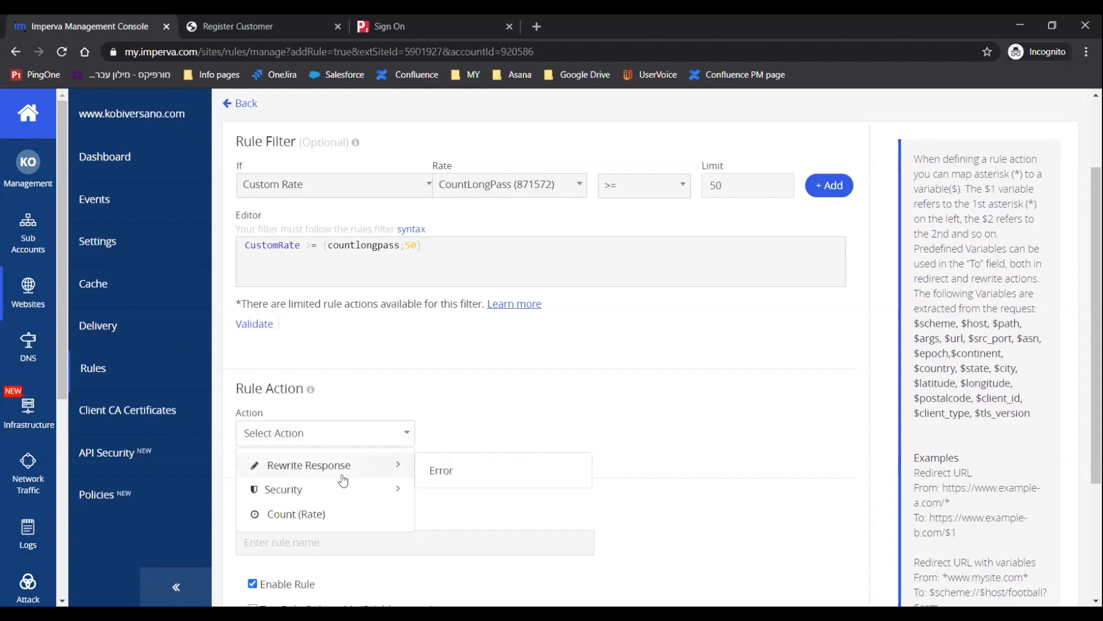
mouse_move(336, 491)
scroll(479, 498, down, 2)
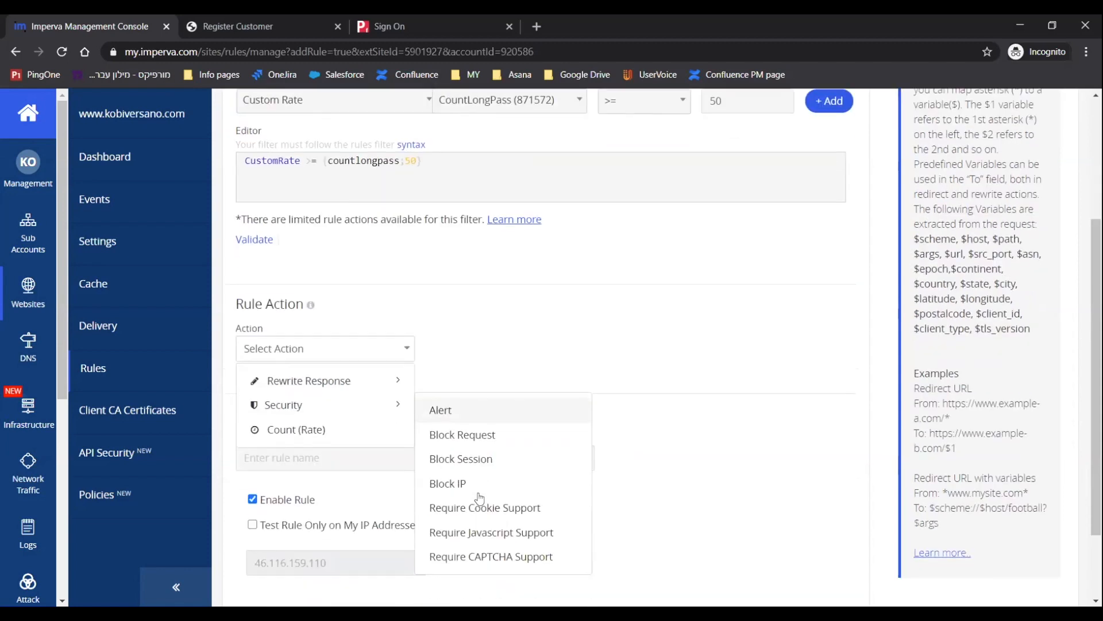
click(447, 487)
Name the rule PasswordTooLarge and save it to the rules list.
click(348, 461)
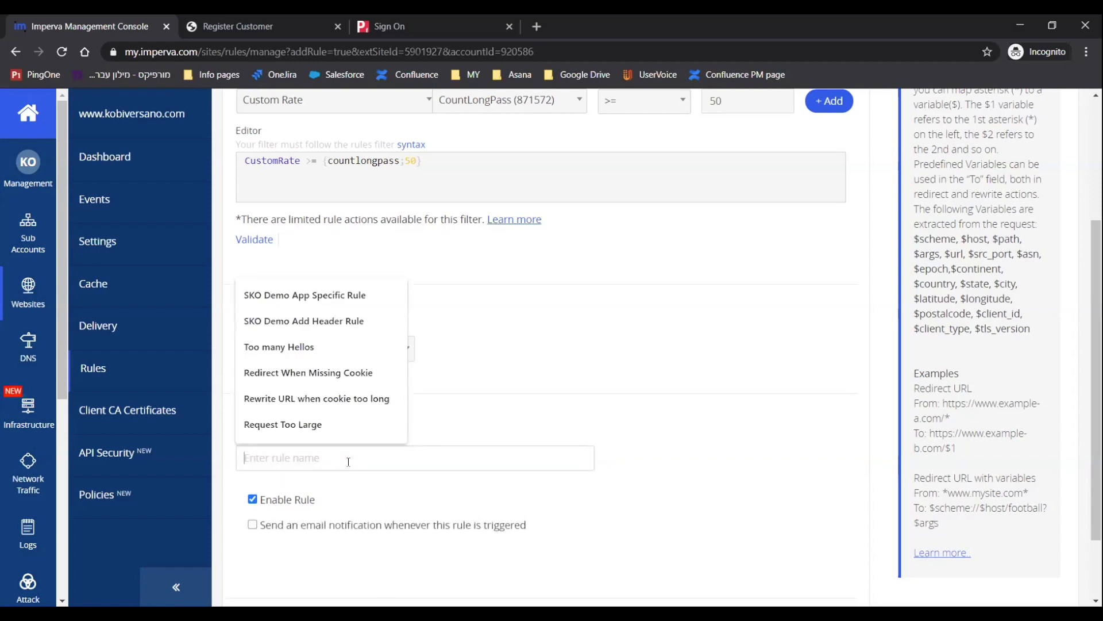
text(PasswordTooLarge)
scroll(310, 522, down, 2)
click(278, 552)
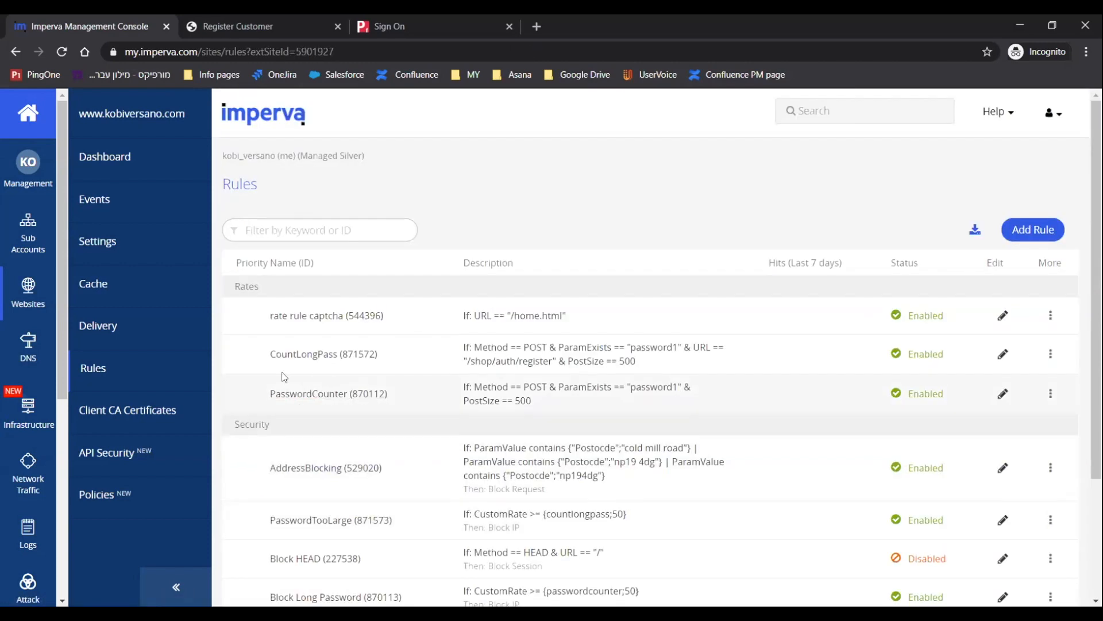
scroll(247, 330, down, 3)
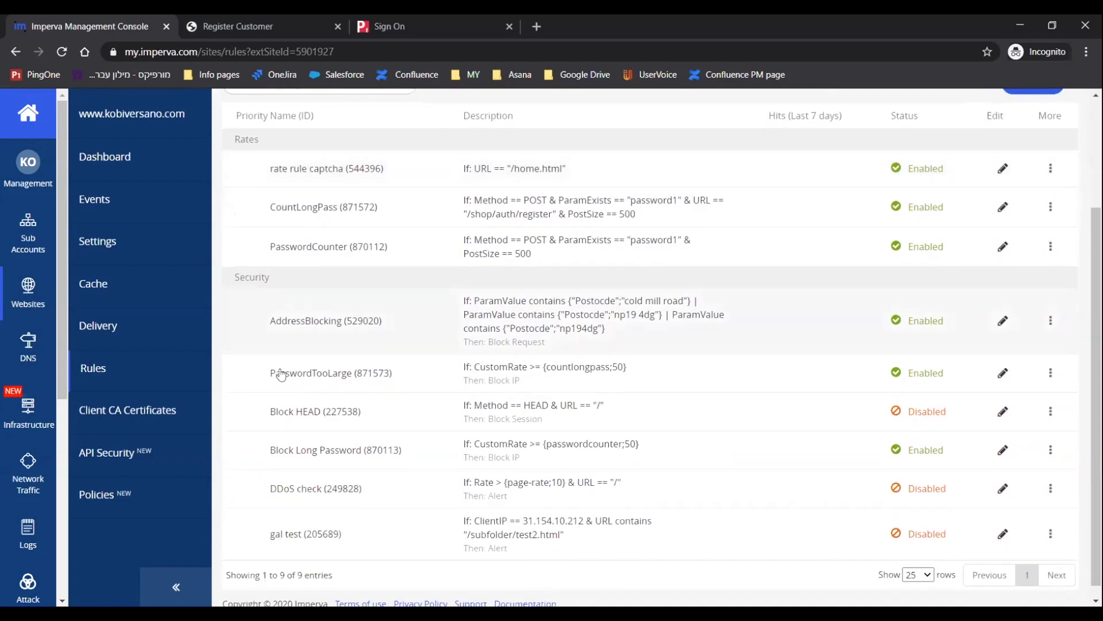